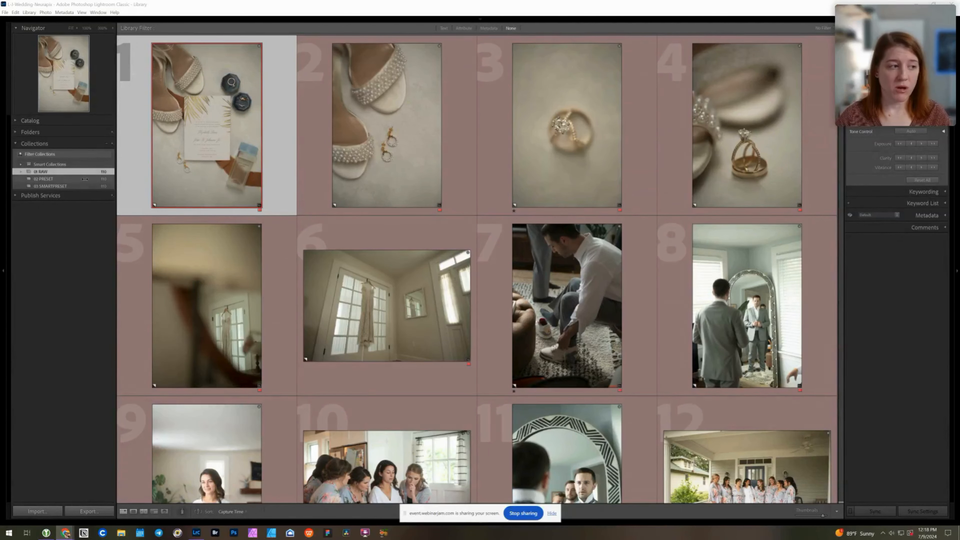
Apply the BCP - Wedding Preset 01 to all photos in the 02 PRESET collection
click(44, 179)
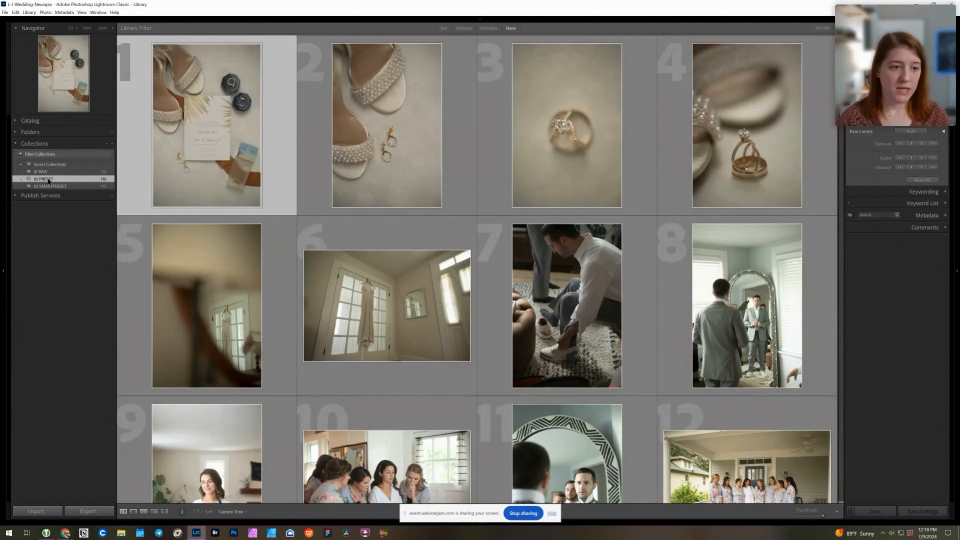
key(ctrl+a)
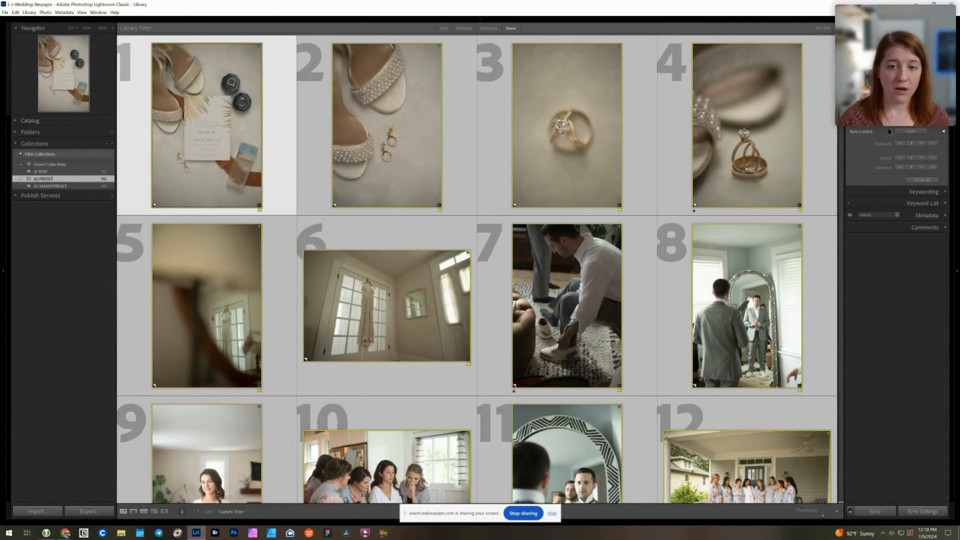
click(915, 120)
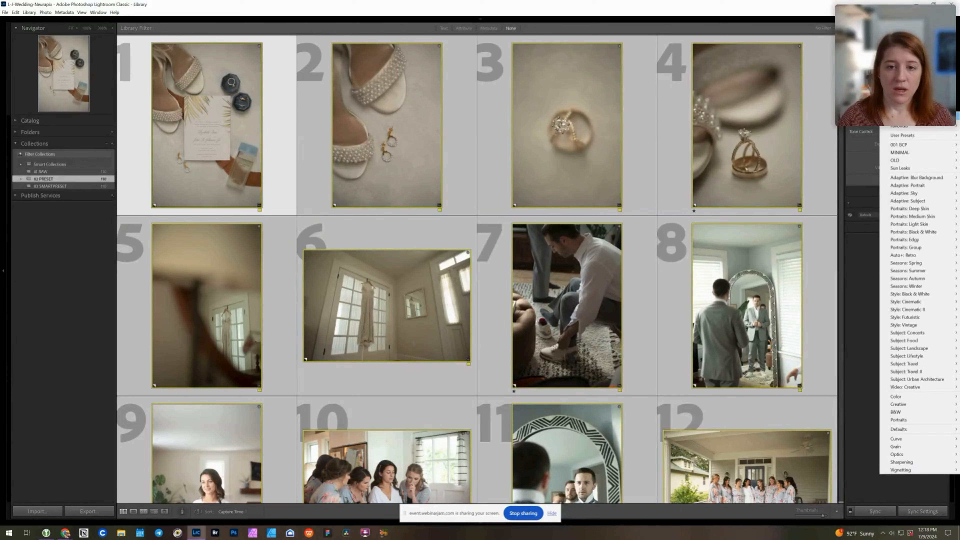
mouse_move(921, 126)
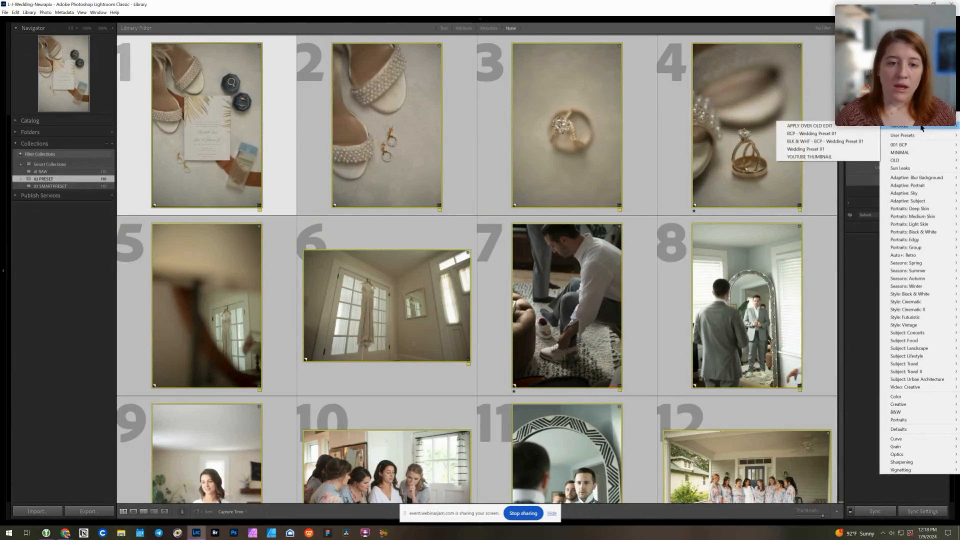
click(820, 134)
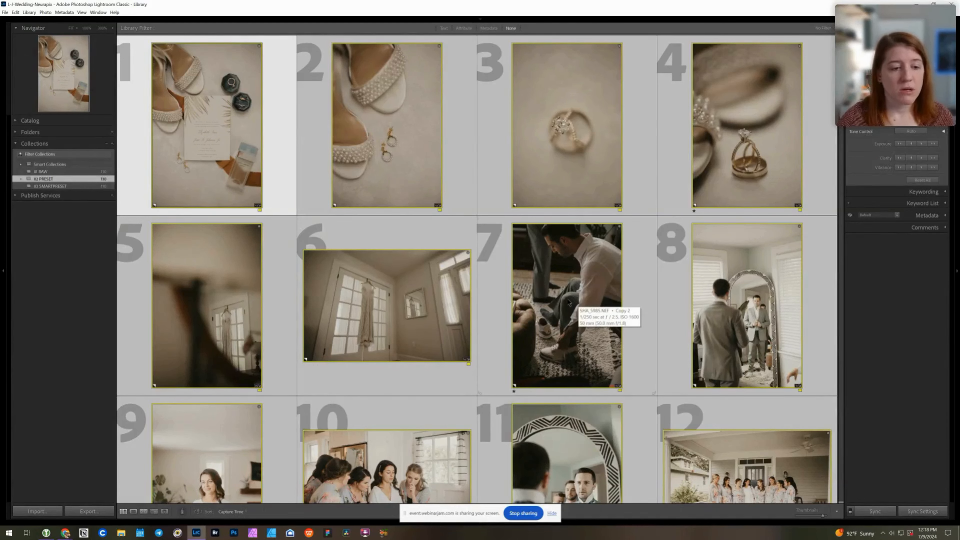
Deselect the batch and review how the preset looks across the getting-ready, ceremony, reception and waterfront photos
click(570, 302)
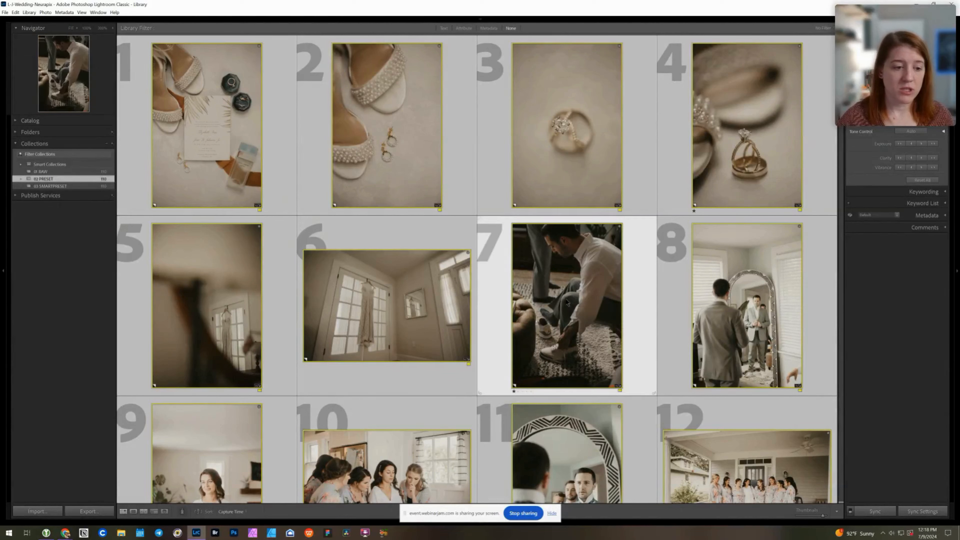
click(557, 294)
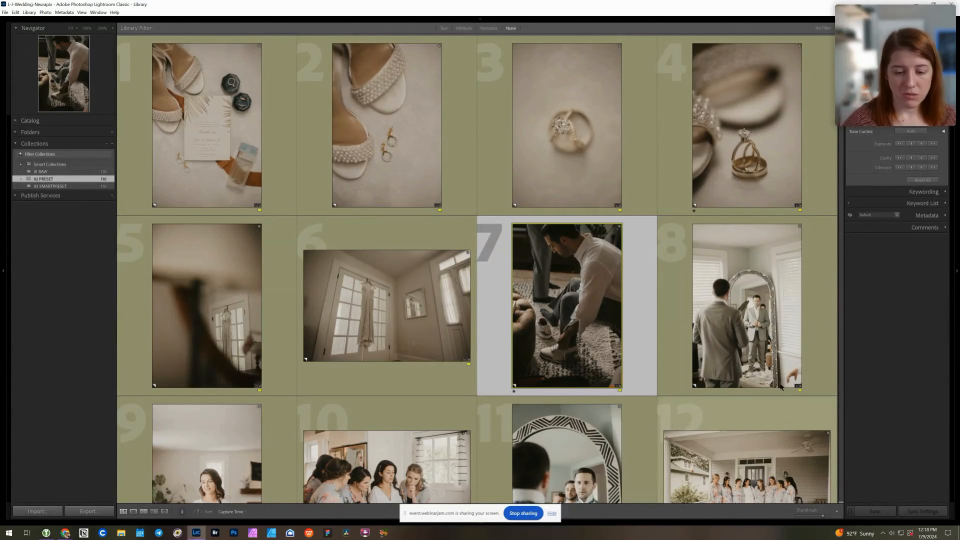
click(826, 28)
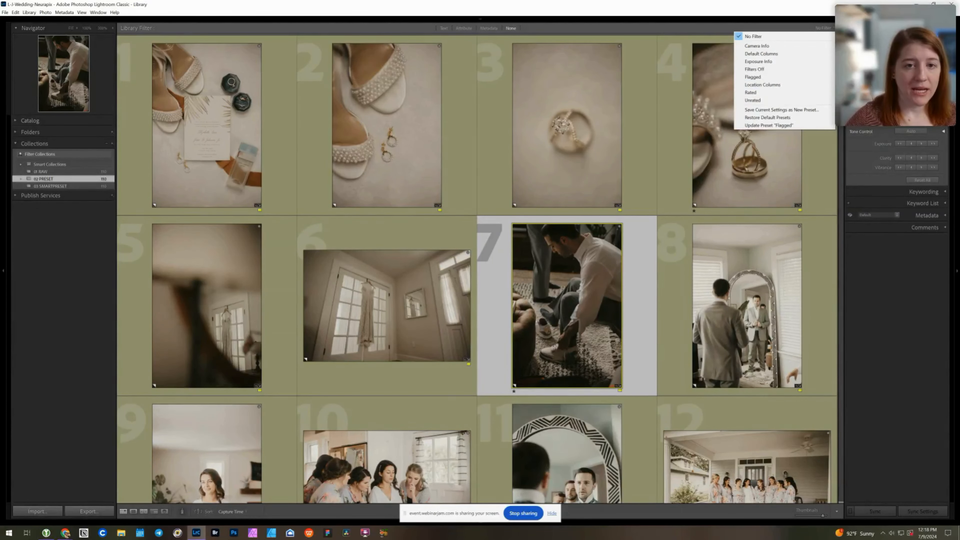
key(Escape)
scroll(477, 269, down, 4)
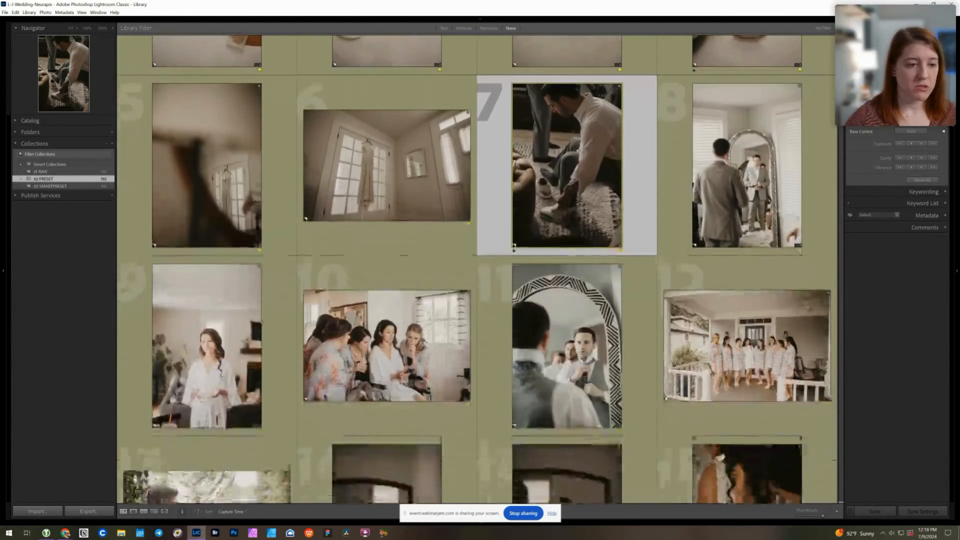
scroll(478, 270, down, 7)
scroll(477, 270, down, 11)
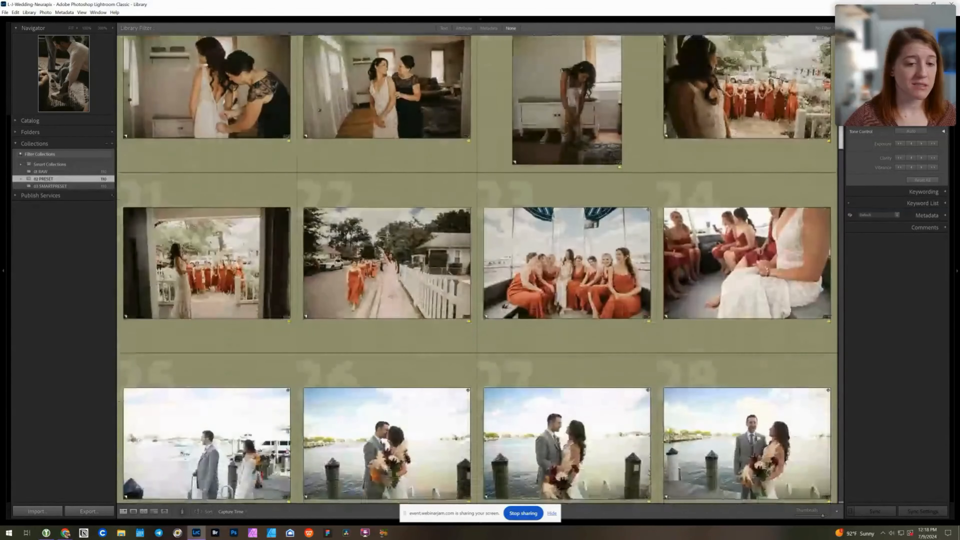
scroll(842, 140, down, 6)
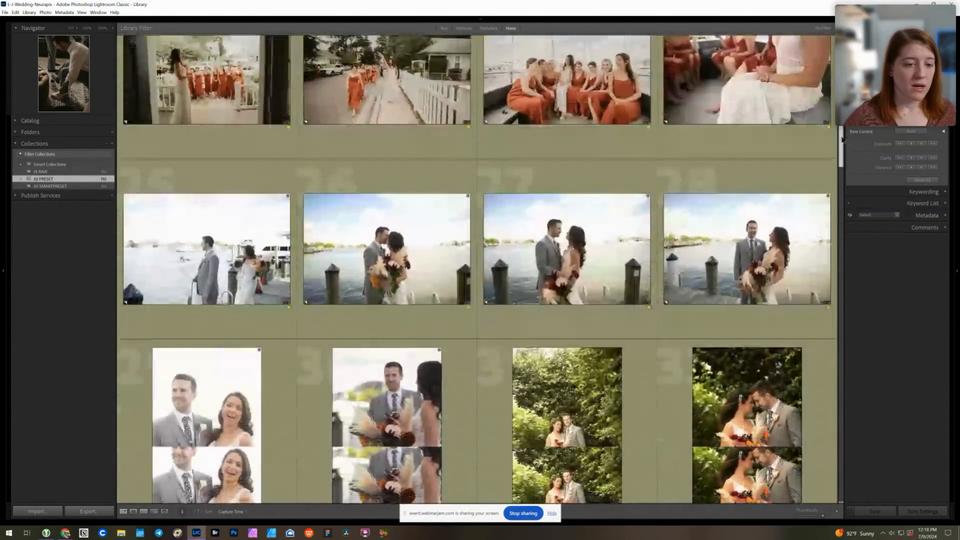
drag(841, 137, 857, 256)
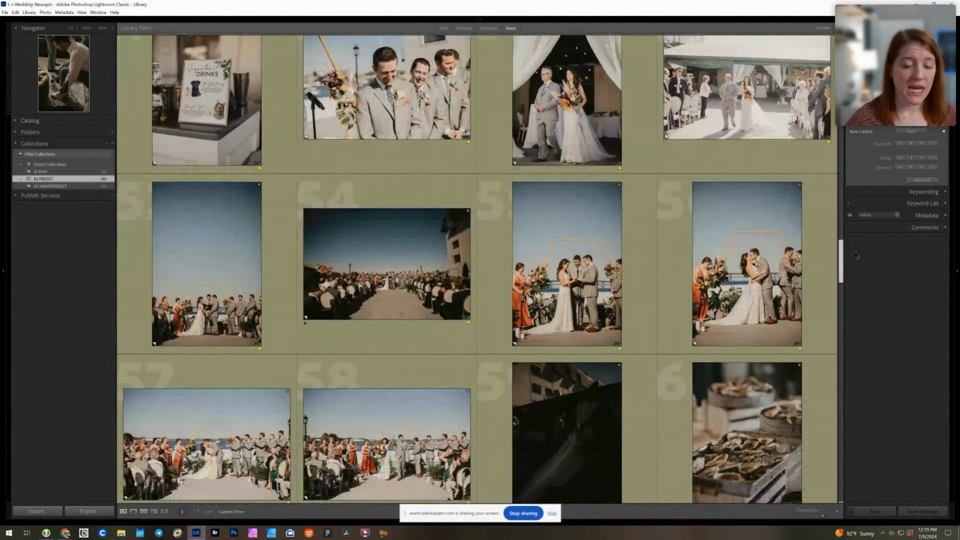
drag(855, 254, 919, 356)
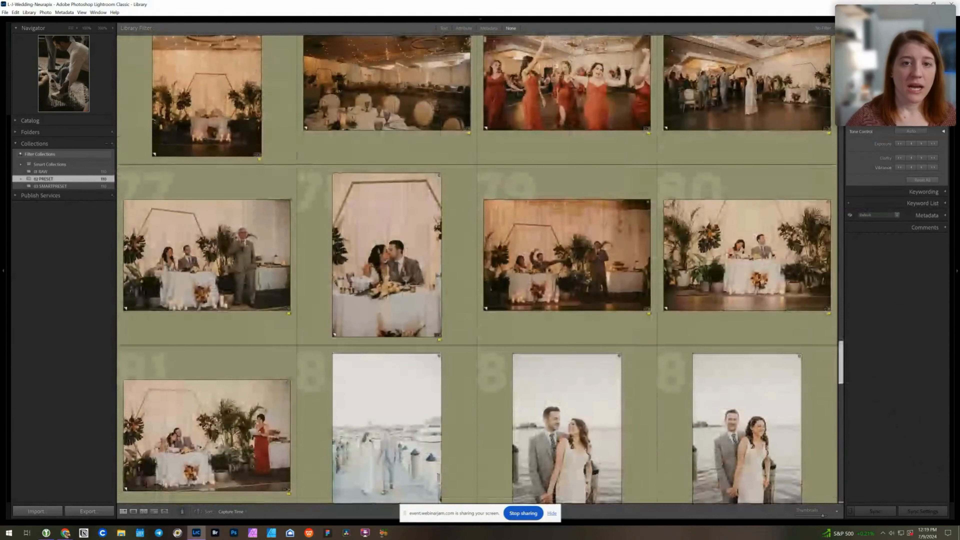
Filter the collection to rated photos and open the upright wedding rings photo for developing
click(825, 28)
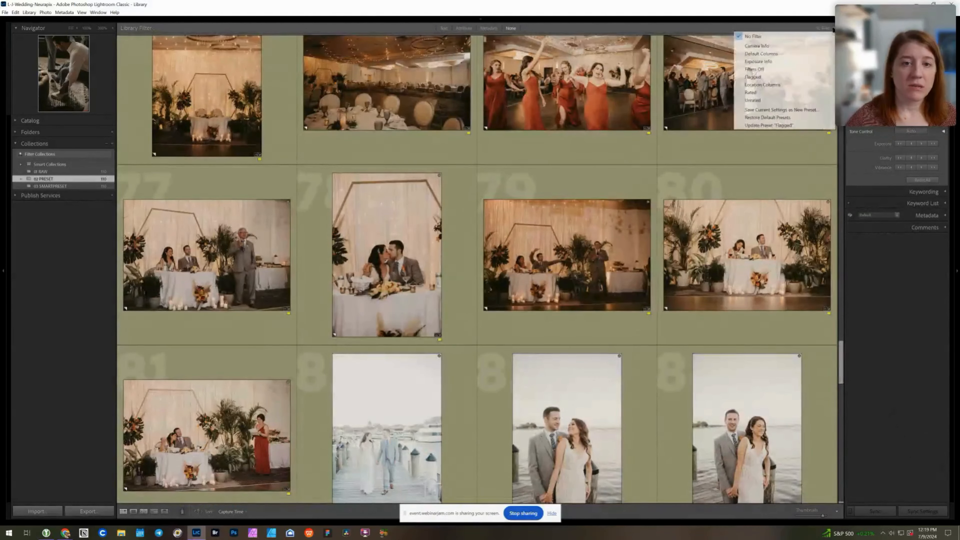
click(751, 93)
click(242, 163)
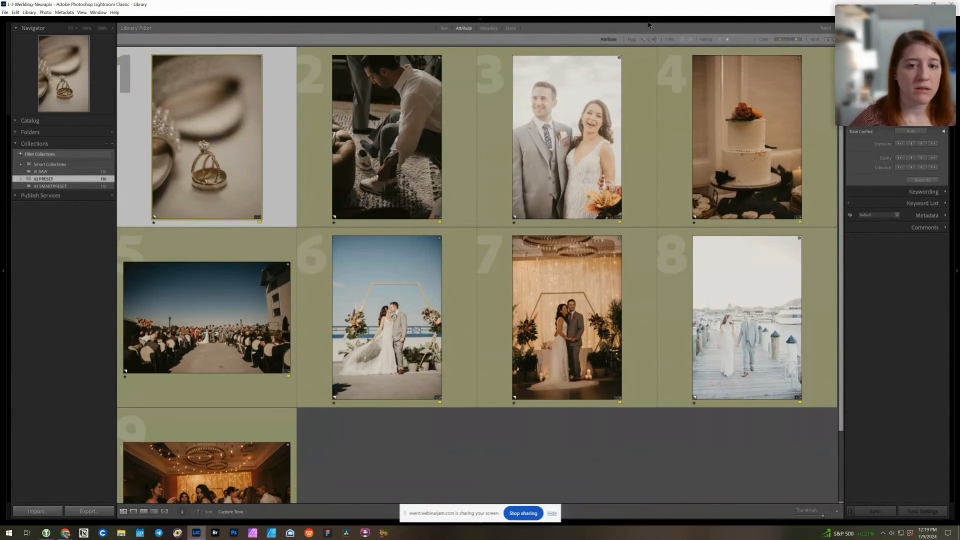
click(734, 19)
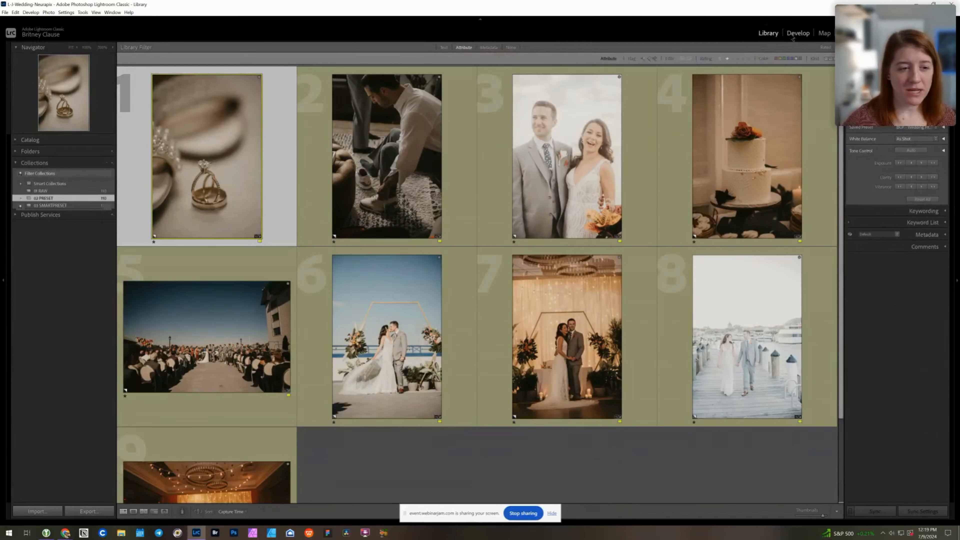
click(792, 36)
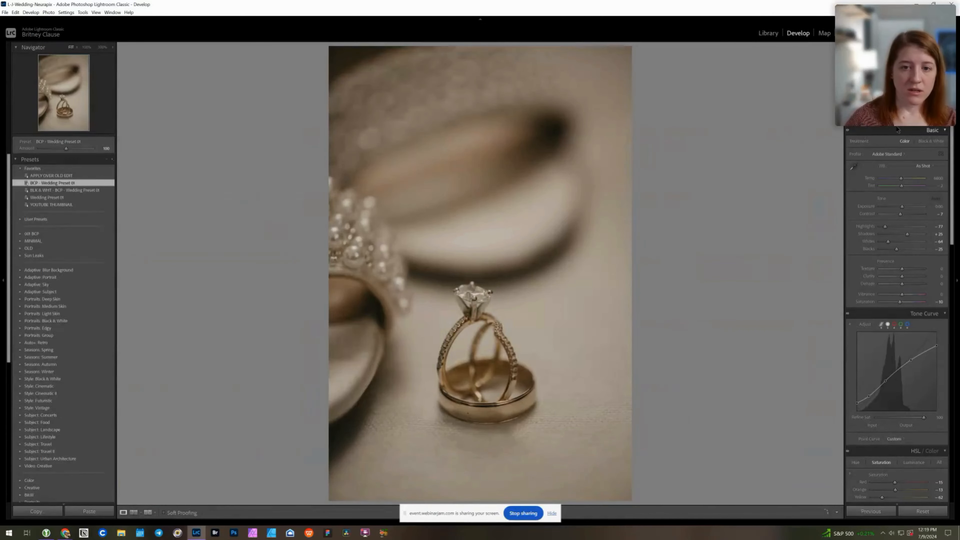
Straighten the rings photo slightly and set its exposure to +0.30, shadows to +40 and temperature to 6500
key(r)
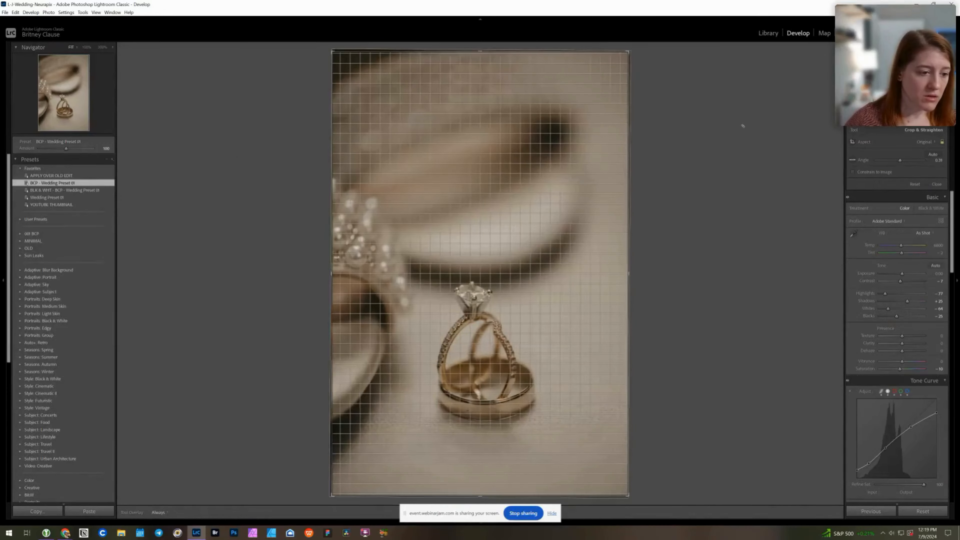
key(r)
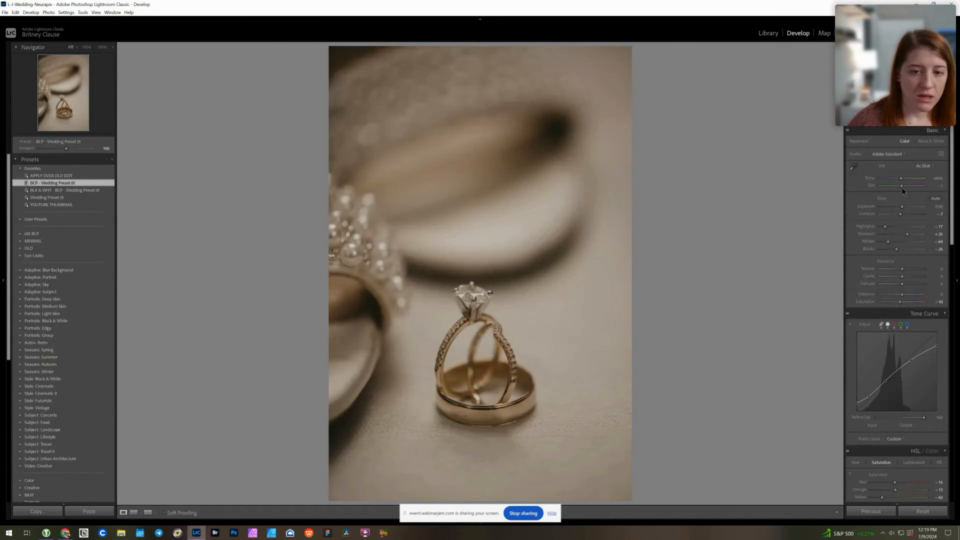
drag(903, 206, 908, 234)
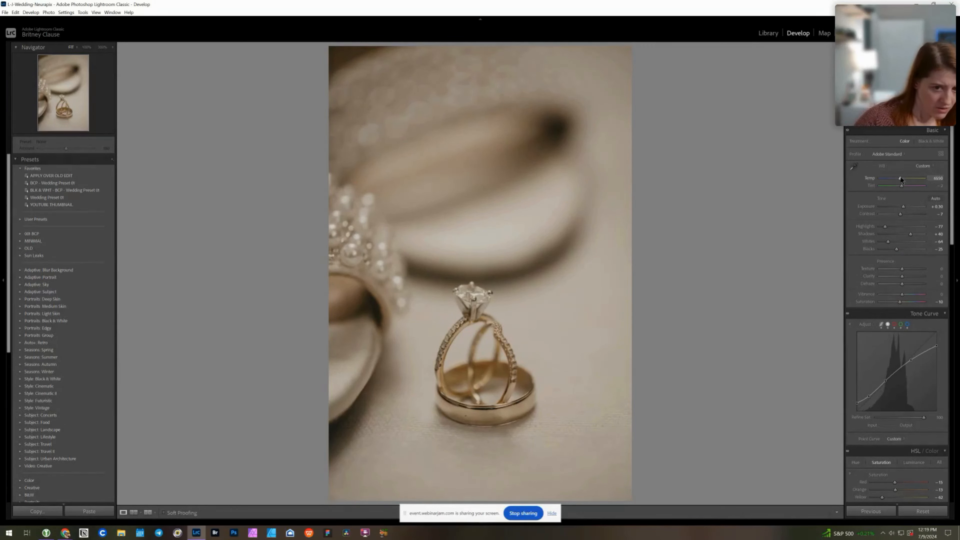
key(Down)
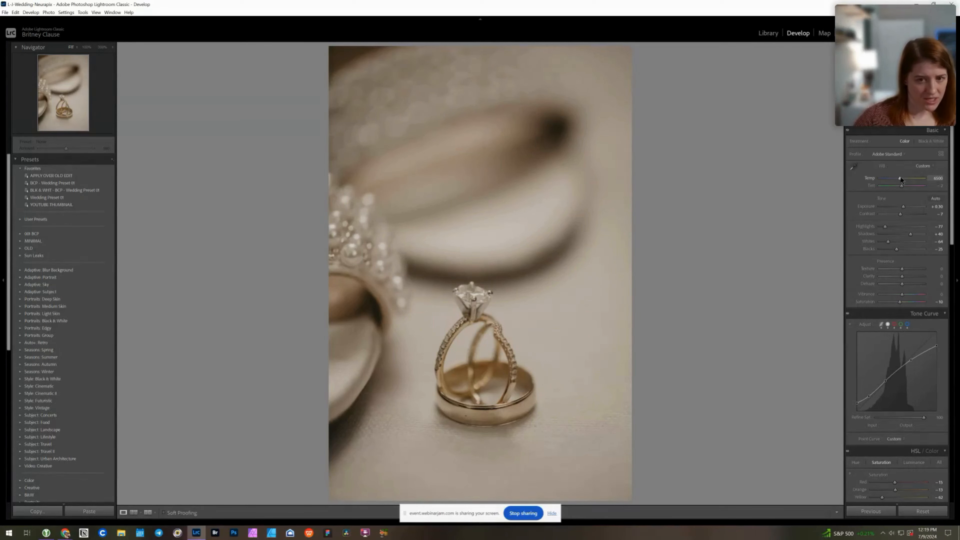
Set the rings photo's tint to 0 and exposure to +0.40, and adjust its overall saturation
click(941, 185)
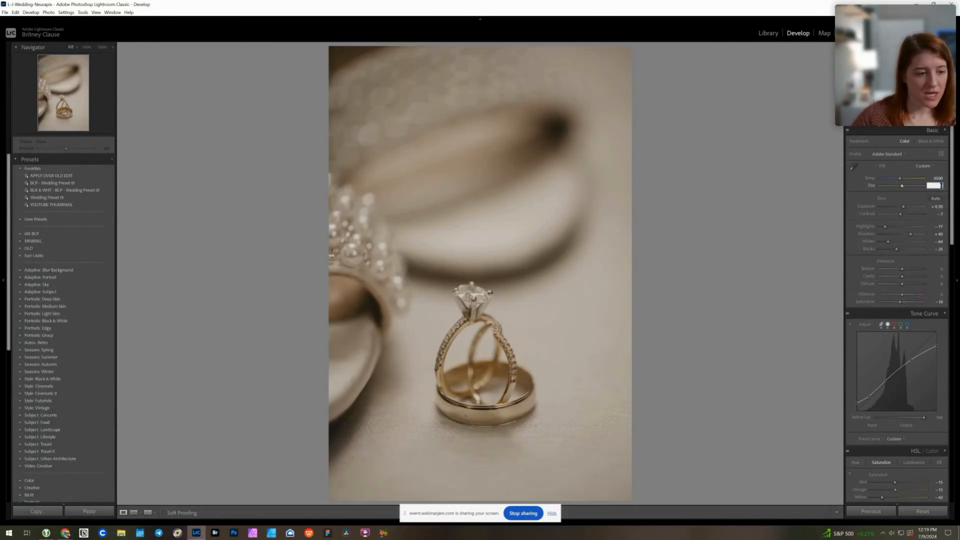
drag(903, 206, 904, 207)
key(Down)
click(936, 301)
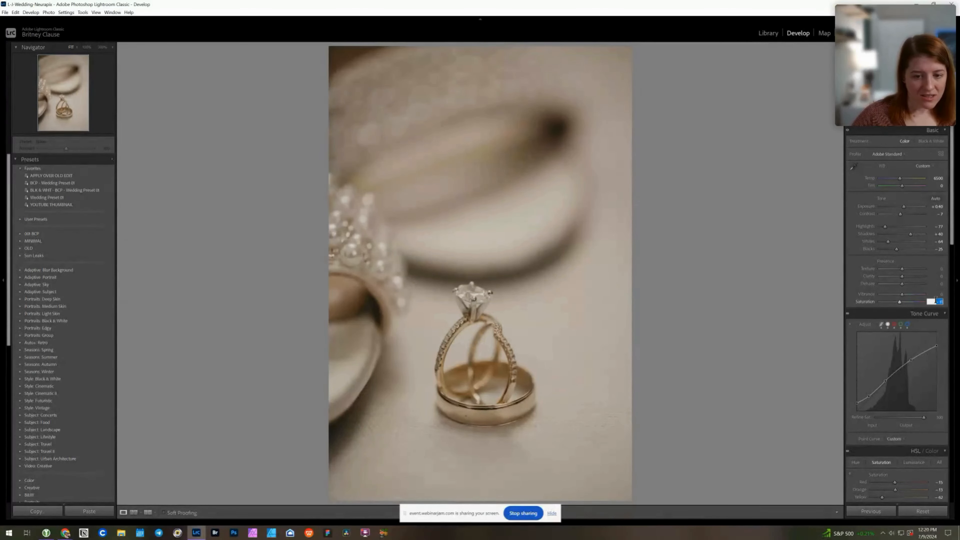
key(Return)
Raise the exposure of the groom's shoe-tying photo to about +1.15, set its temperature to 6000 and adjust its tint
key(Right)
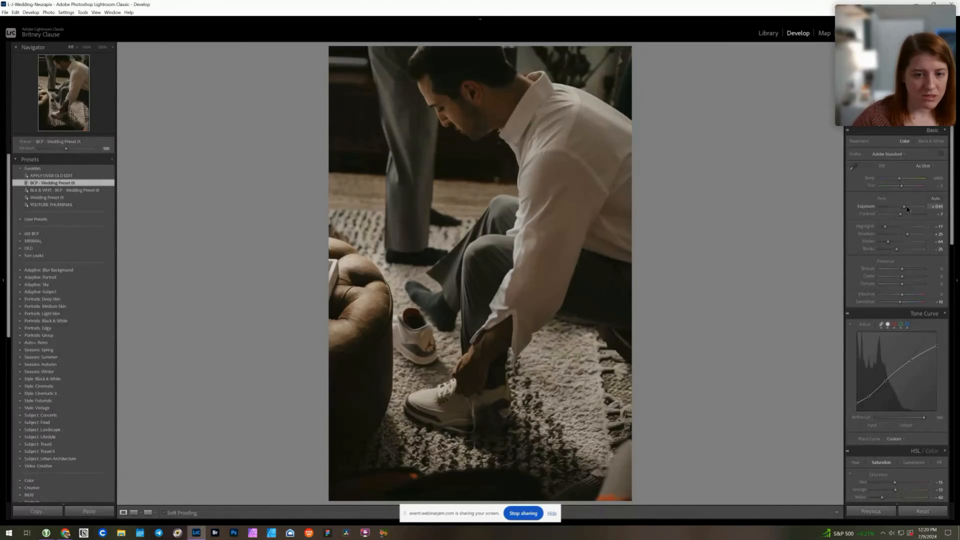
click(906, 206)
click(909, 207)
click(900, 177)
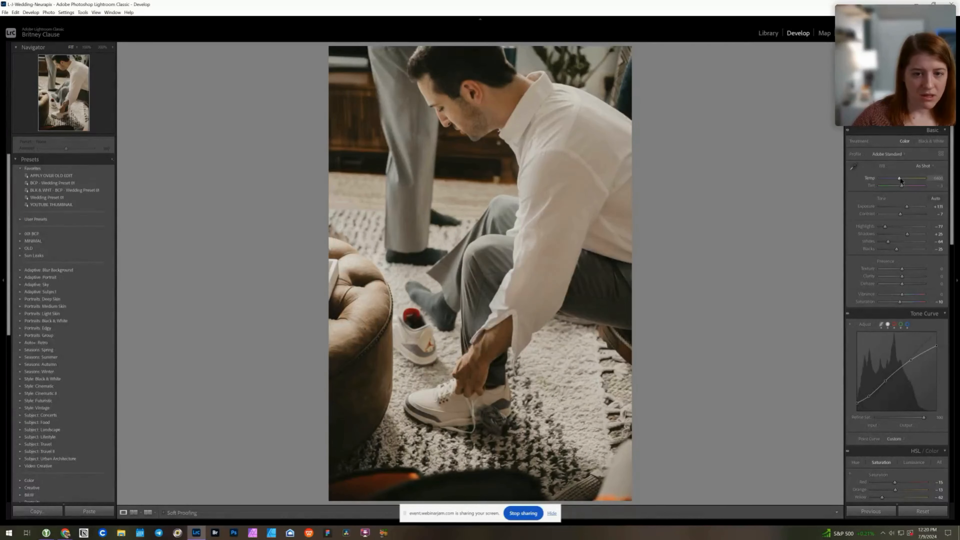
drag(900, 178, 900, 178)
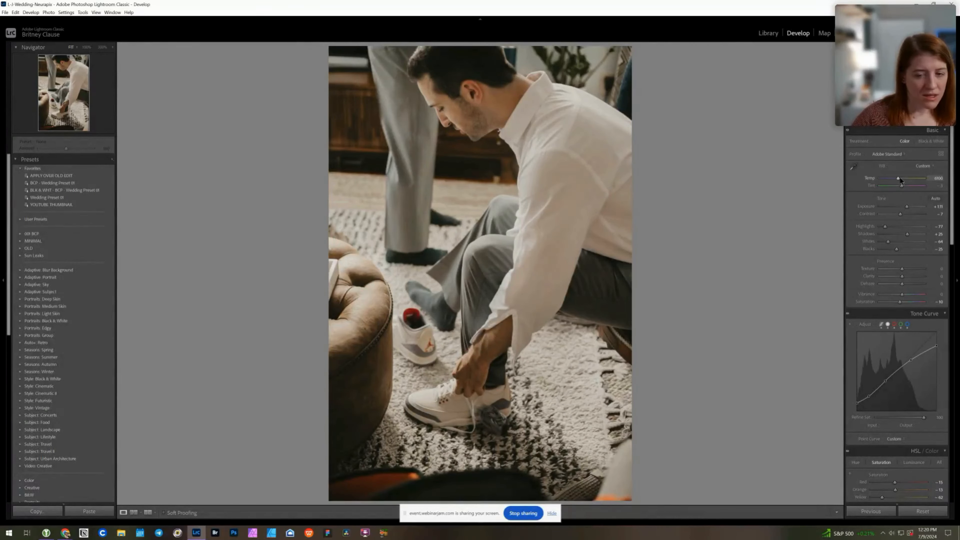
click(941, 185)
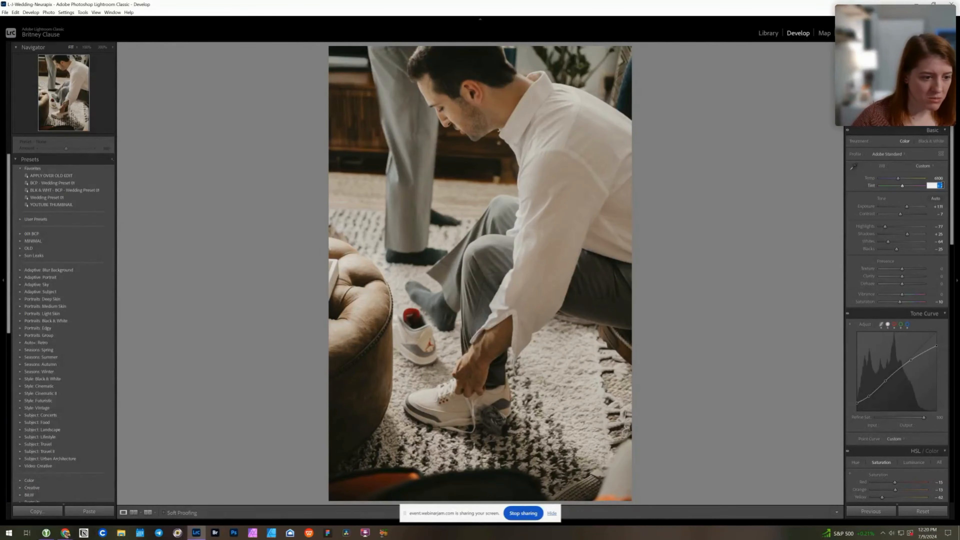
key(Return)
Set the shoe-tying photo's saturation to -13 and its shadows to +35
click(940, 302)
text(-13)
key(Return)
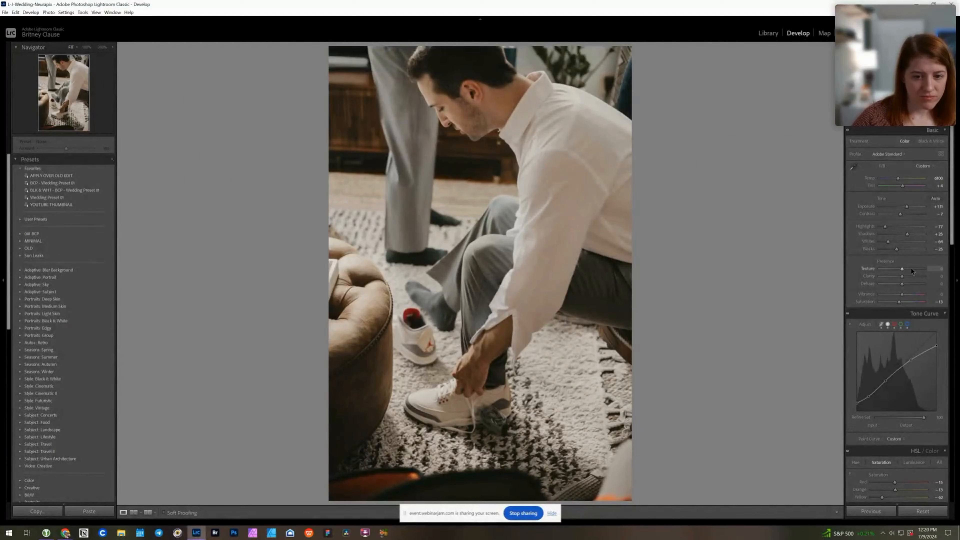
click(926, 234)
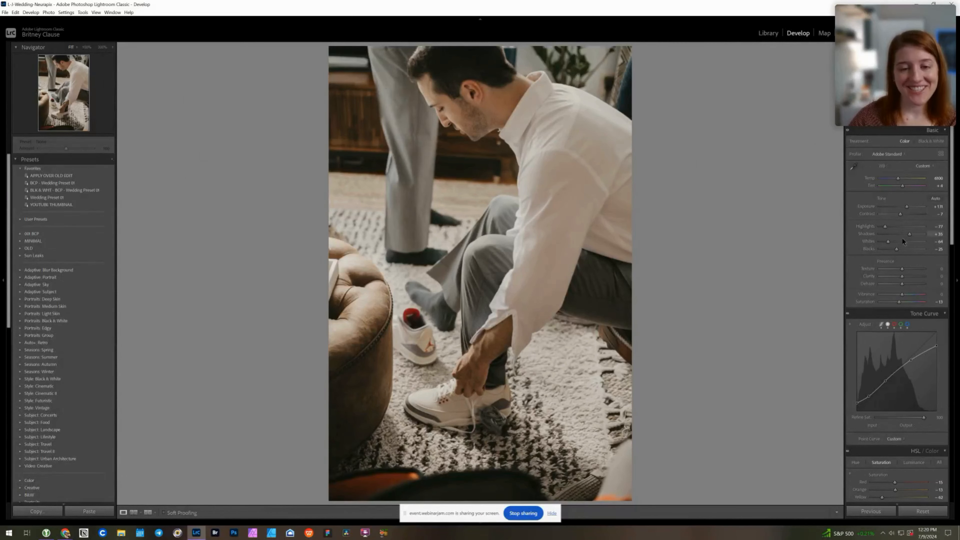
Rotate the crop of the shoe-tying photo by a few degrees to straighten it
key(r)
drag(816, 159, 815, 148)
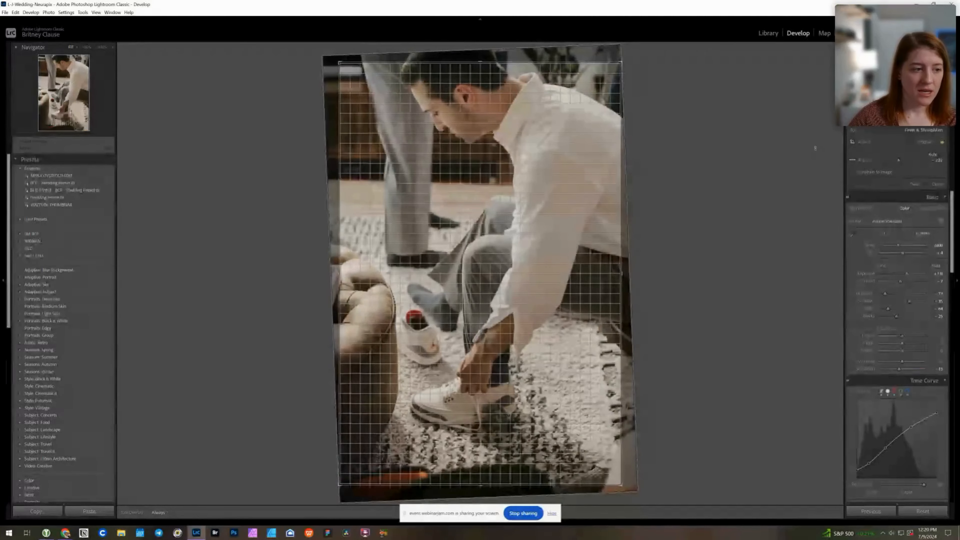
key(r)
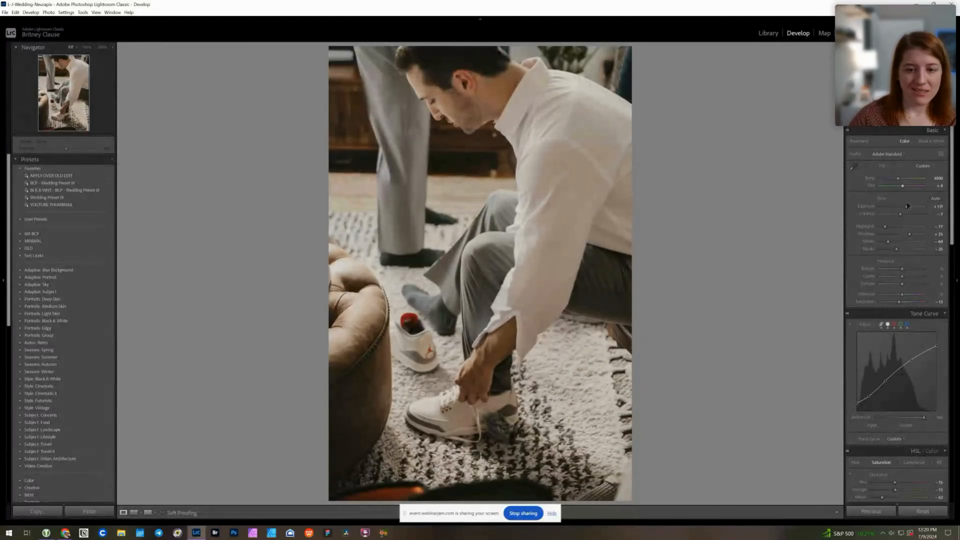
On the couple's outdoor portrait, add dehaze, set exposure to -0.20, contrast to +8 and shadows to +20, and adjust the temperature
key(Right)
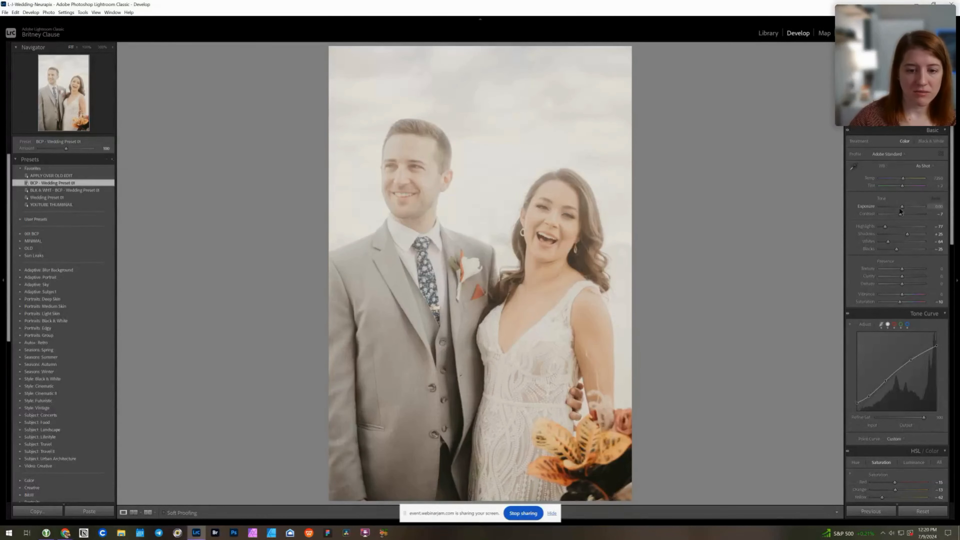
drag(903, 284, 909, 280)
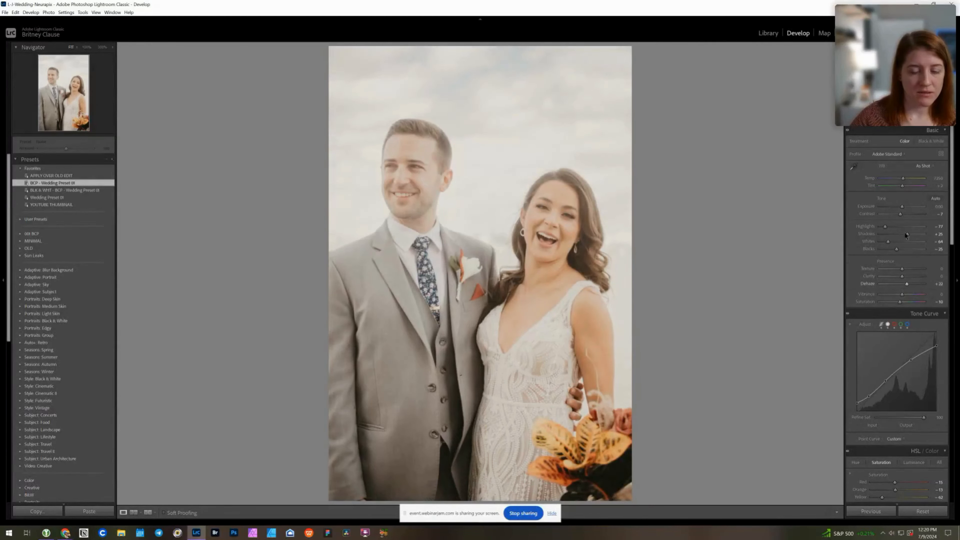
drag(902, 207, 908, 231)
drag(903, 178, 903, 179)
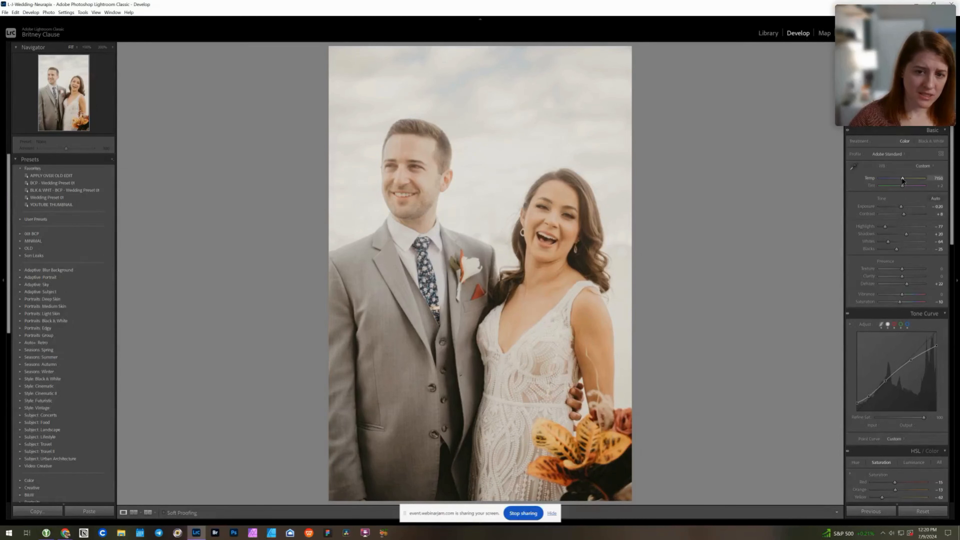
Set the couple portrait's saturation to -13 and its tint to +3
click(935, 186)
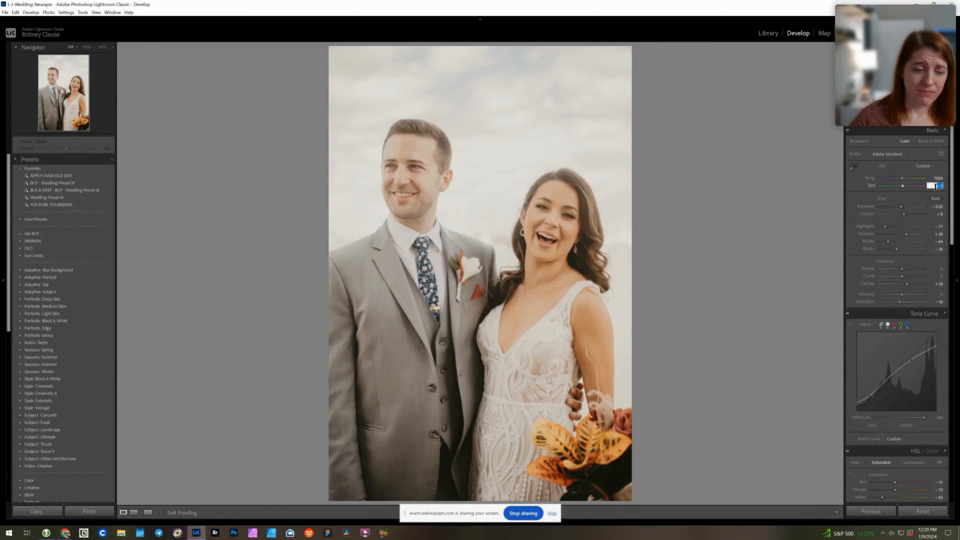
key(Return)
click(935, 303)
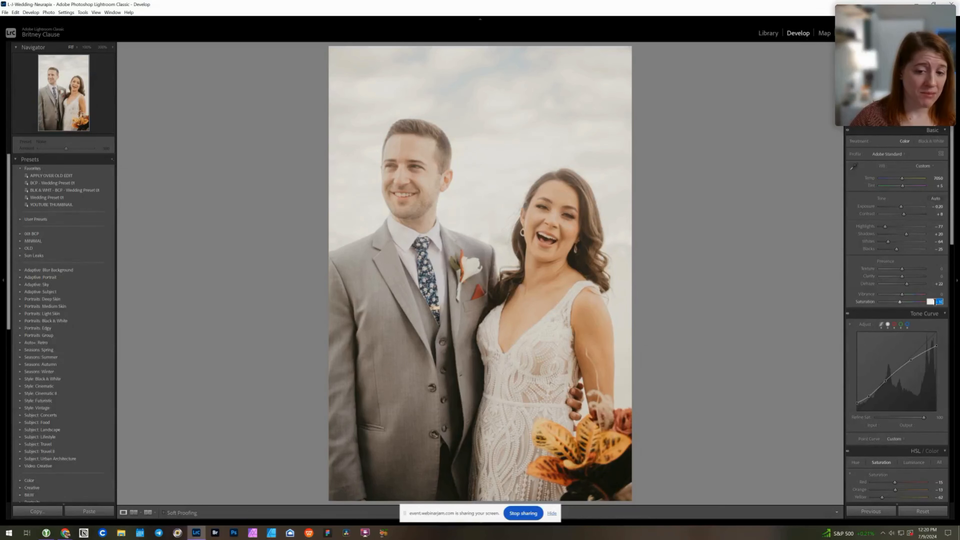
key(Return)
click(935, 185)
text(3)
key(Return)
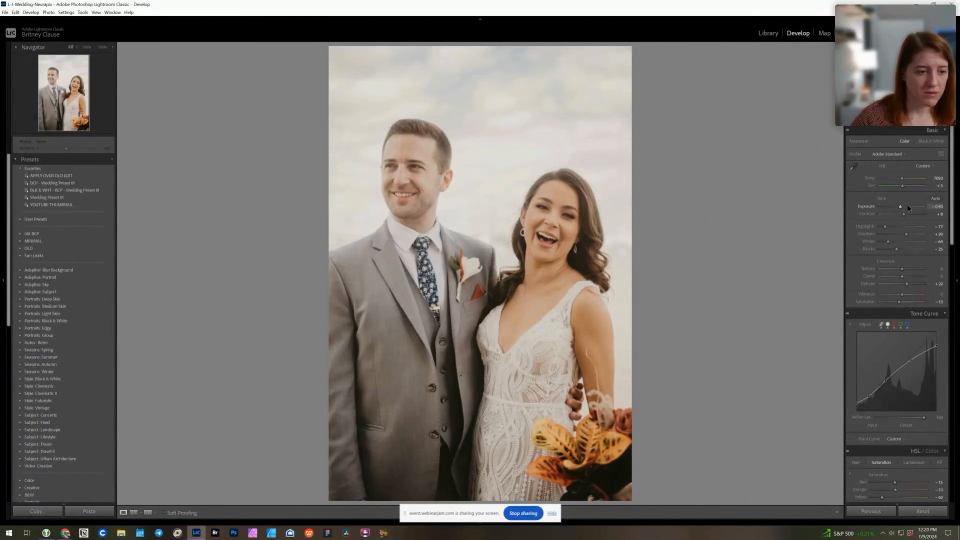
Raise the wedding cake photo's exposure to about +0.60 and cool its temperature to 5750
key(Right)
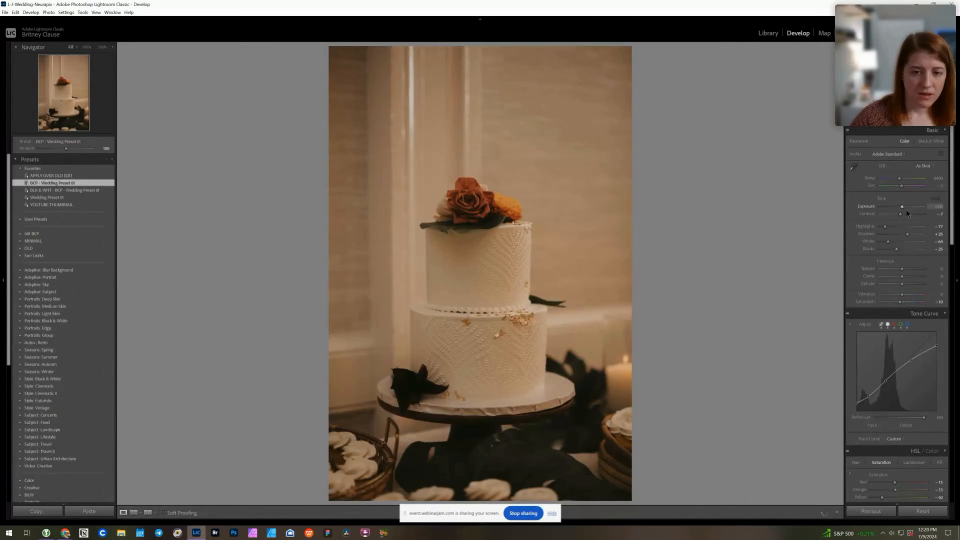
drag(906, 208, 900, 178)
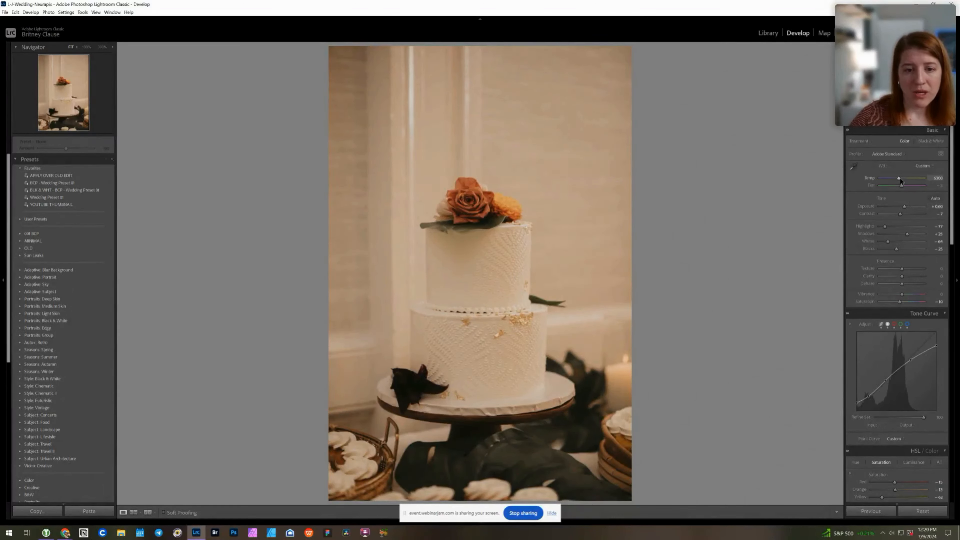
key(Down)
key(Down)
key(Down)
key(Down)
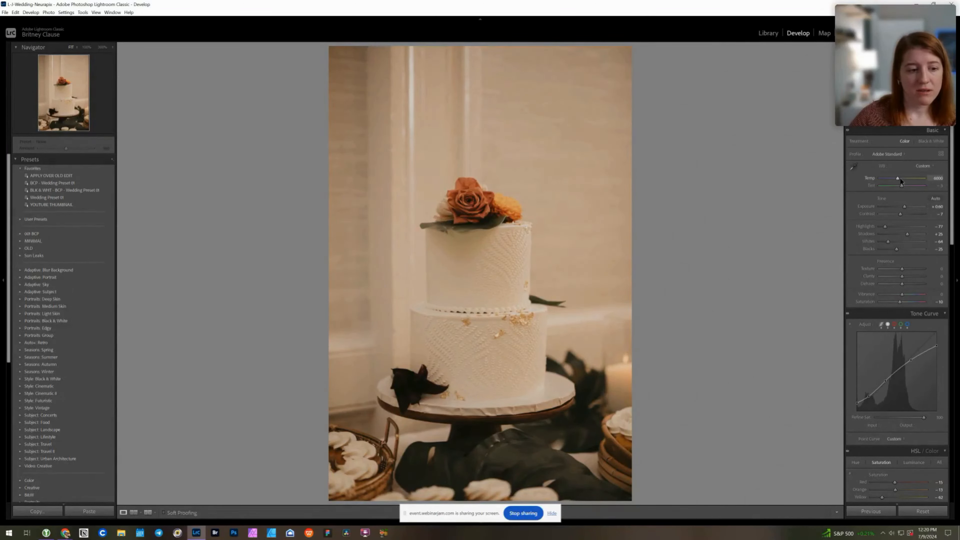
key(Down)
key(Down)
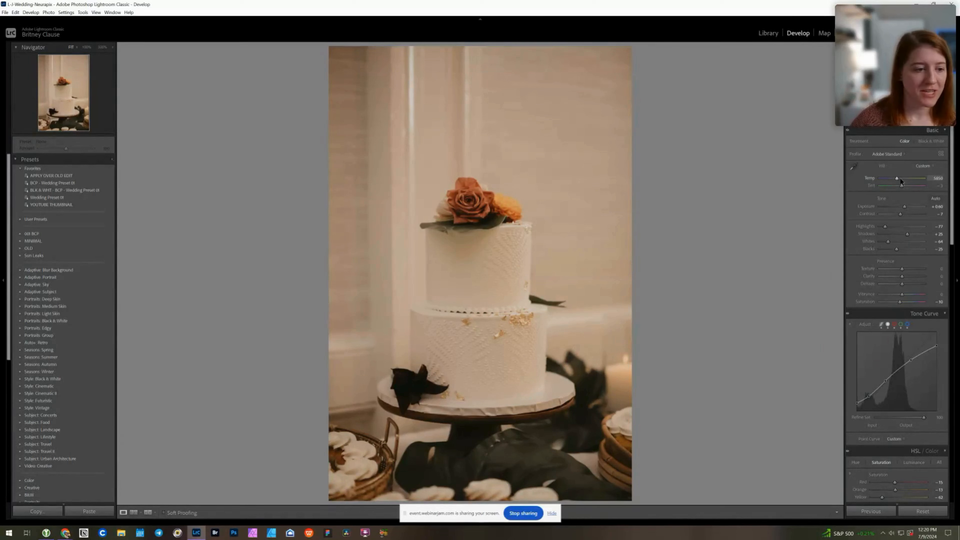
key(Down)
key(Down)
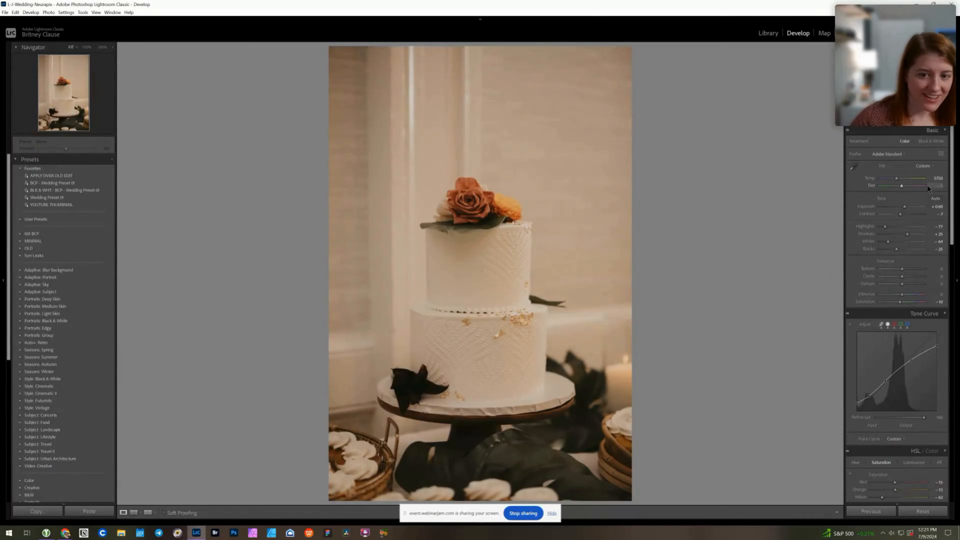
Set the cake photo's tint to 0 and nudge its exposure up to about +0.70
click(932, 185)
key(Return)
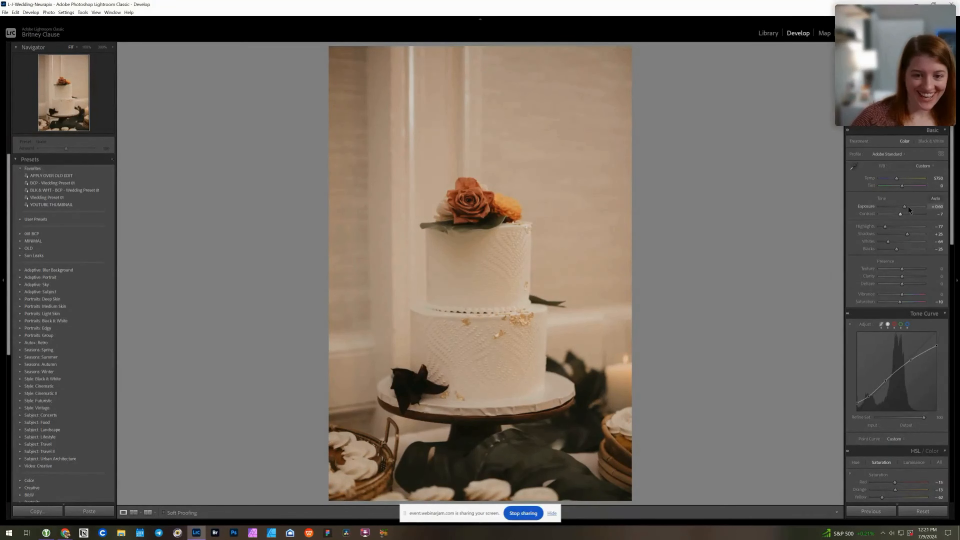
key(Up)
key(Up)
key(Down)
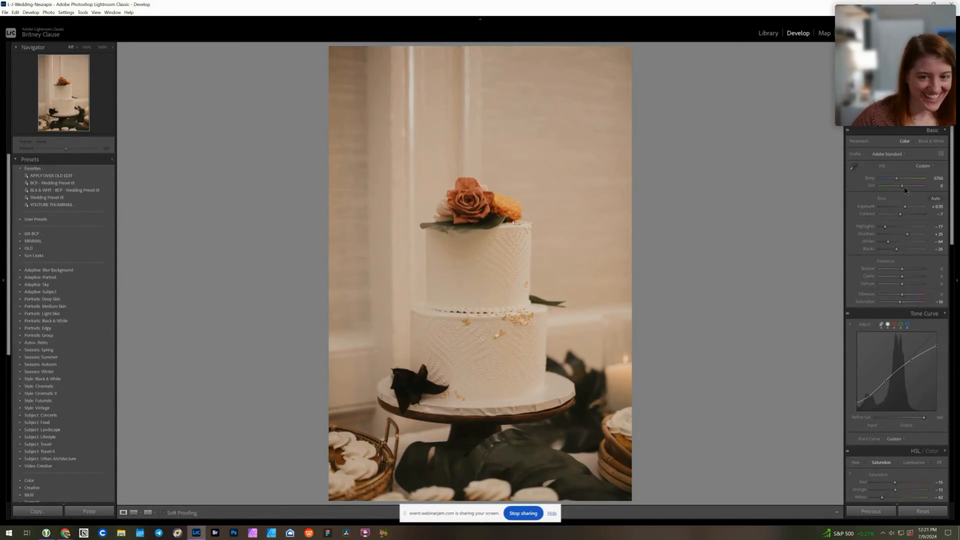
Cool the cake photo's temperature to 5550 and raise its shadows to +35
key(Down)
key(Down)
key(Down)
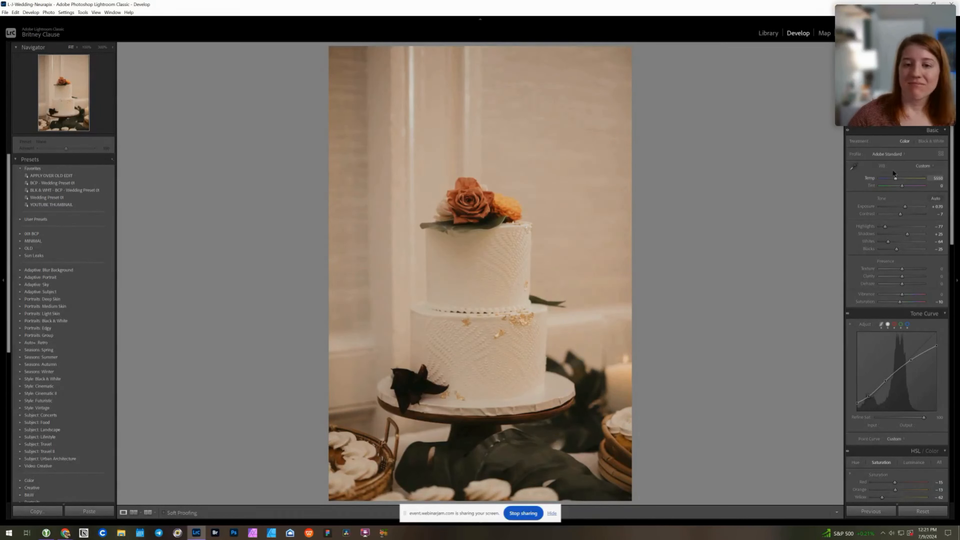
key(Down)
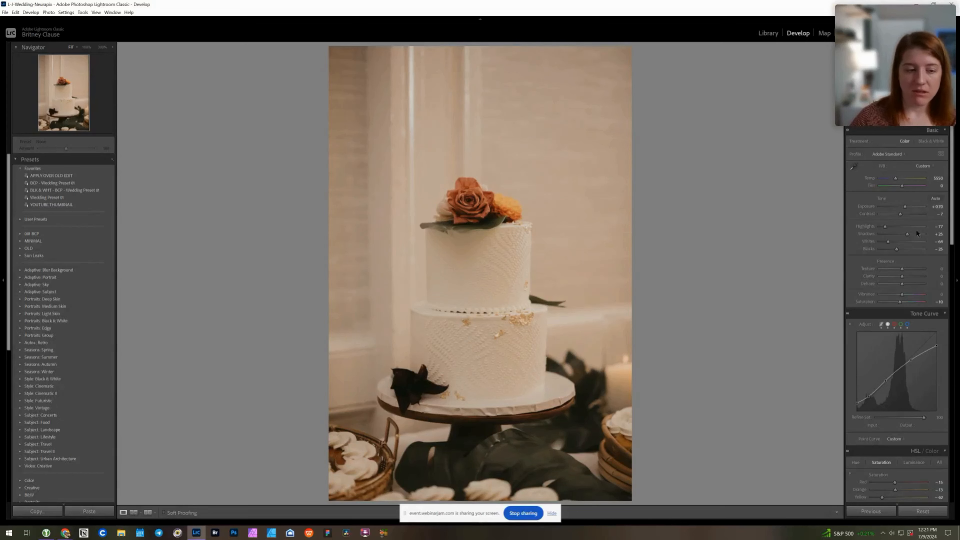
key(Up)
key(Up)
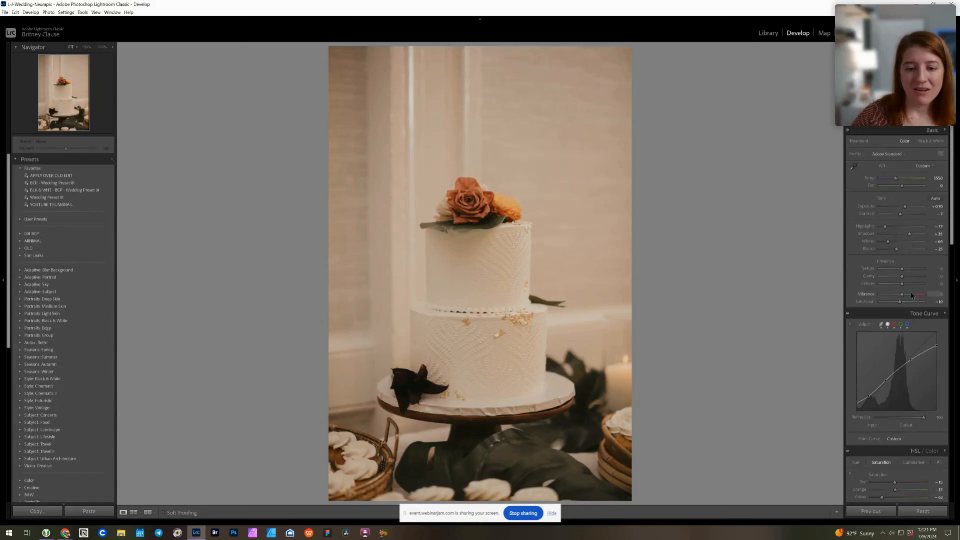
Fine-tune the cake photo with saturation -12, shadows +40, temperature 5450 and exposure about +0.80
click(933, 302)
text(-12)
key(Return)
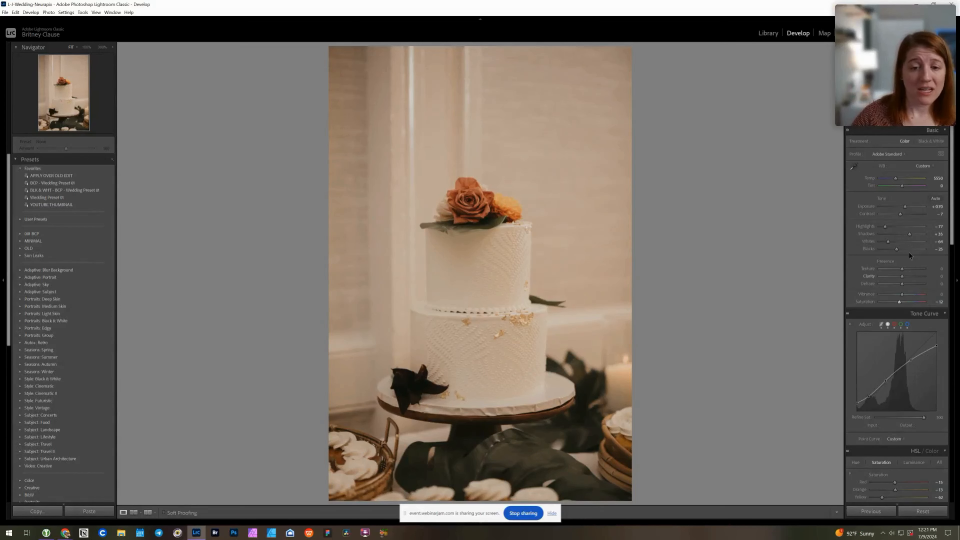
drag(909, 234, 909, 234)
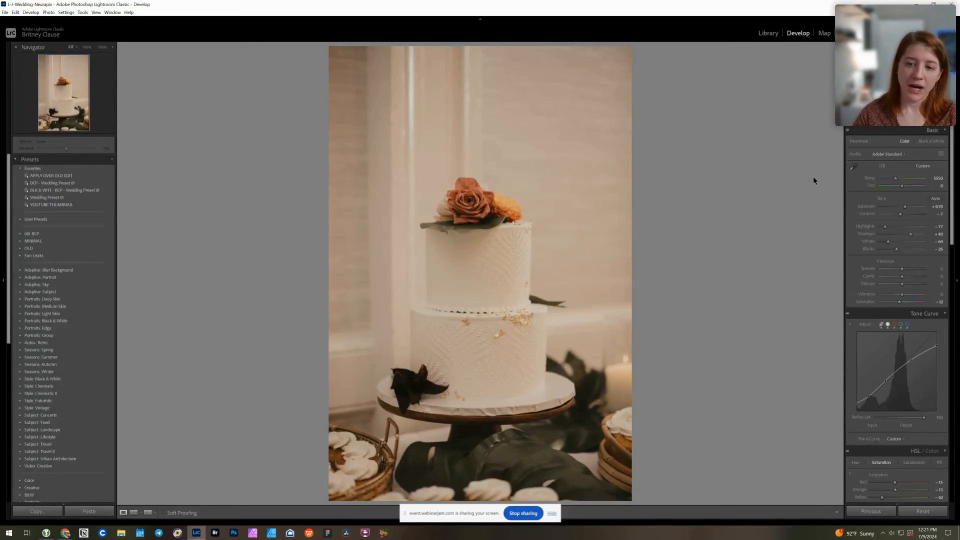
key(Down)
key(Down)
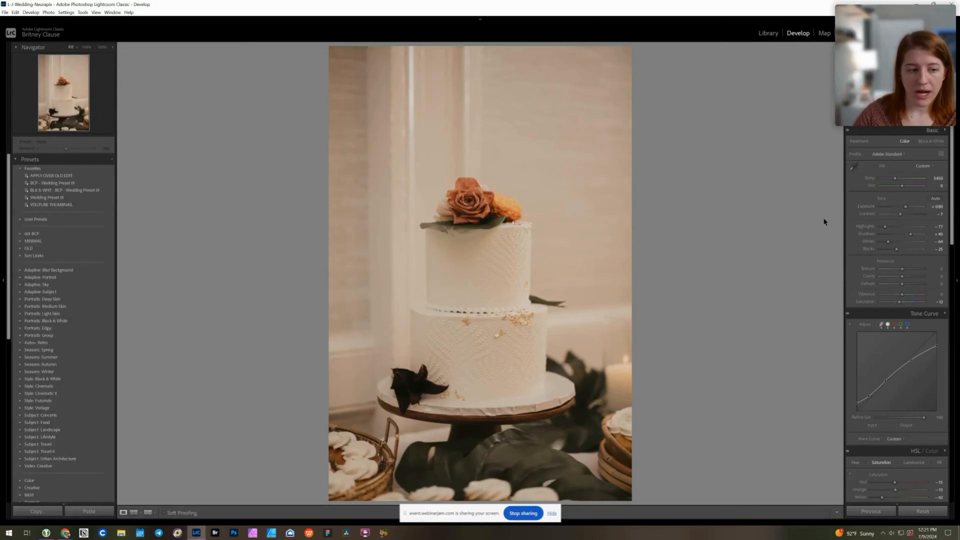
Raise the wide ceremony photo's exposure to about +0.60 and rotate its crop by 0.22 degrees to straighten it
key(Right)
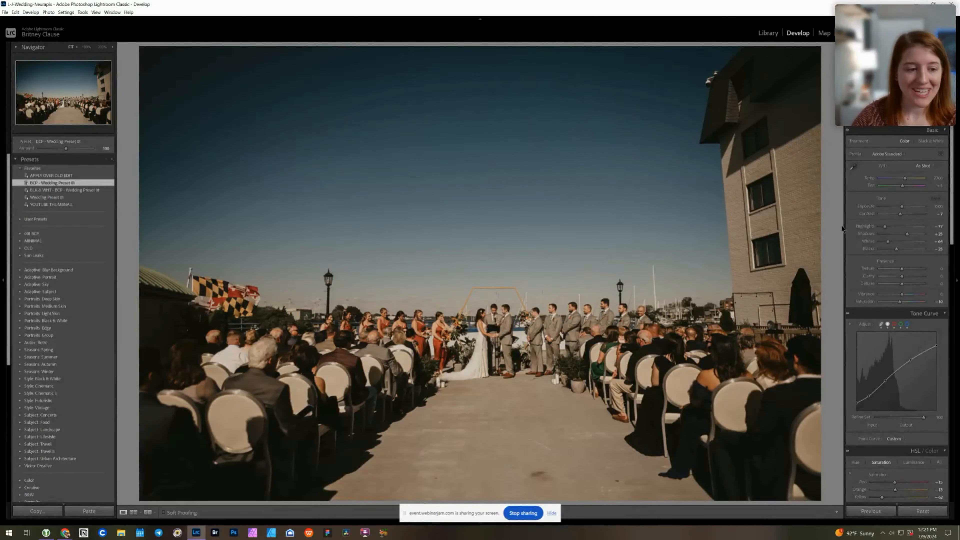
drag(902, 207, 905, 207)
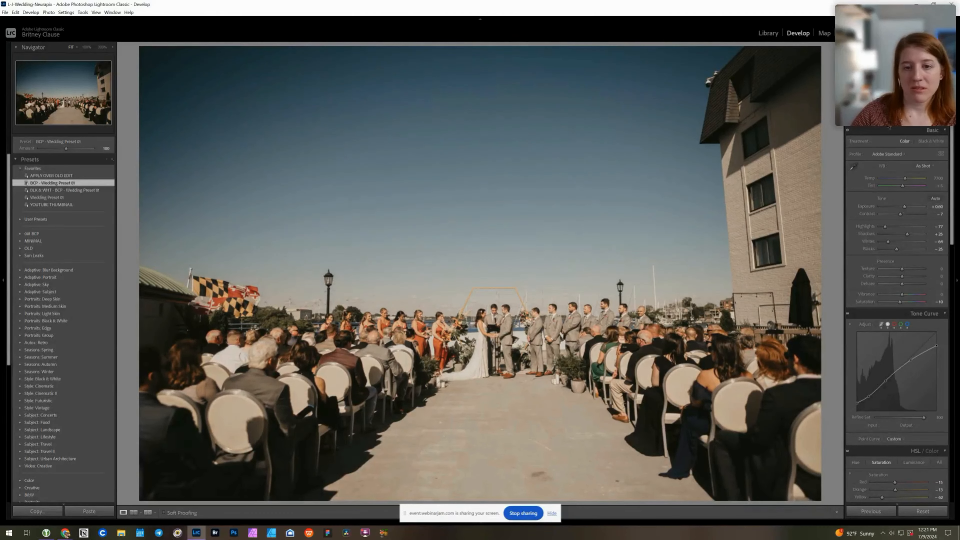
key(r)
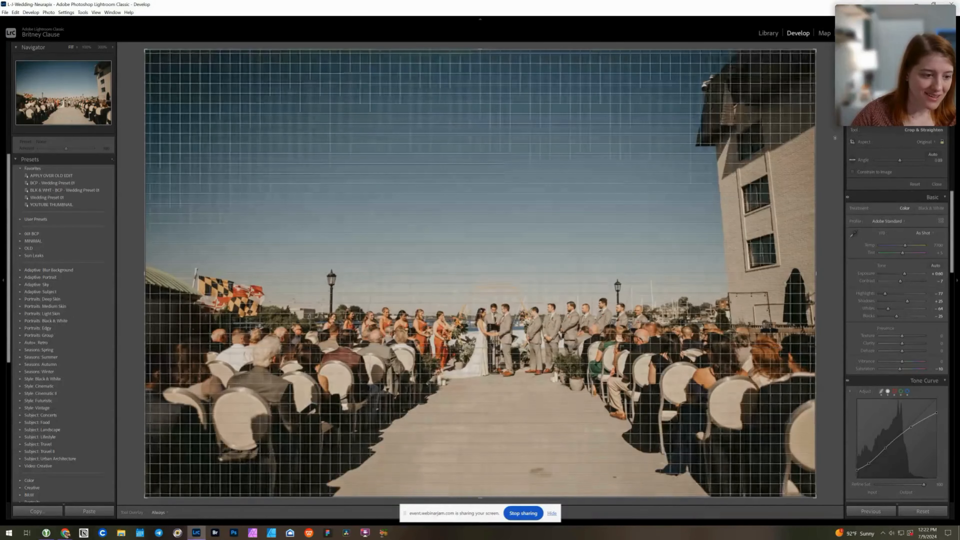
drag(834, 138, 836, 139)
key(Return)
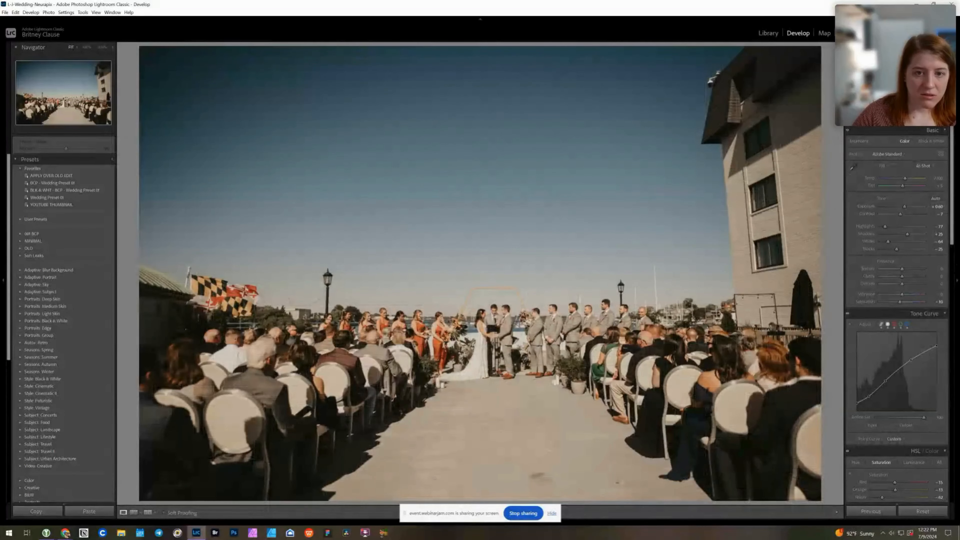
Crop the wide ceremony photo slightly tighter from its upper-left corner
key(r)
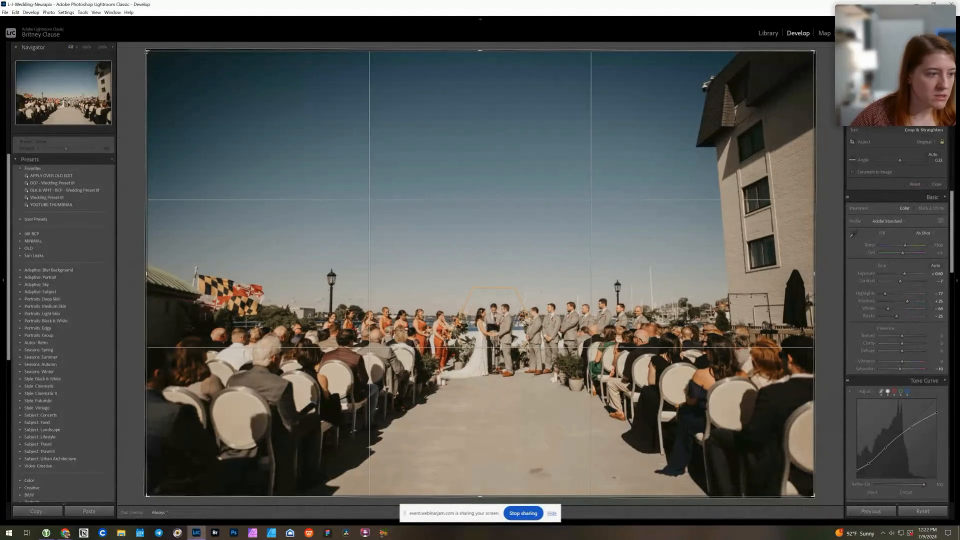
drag(147, 52, 155, 60)
key(Return)
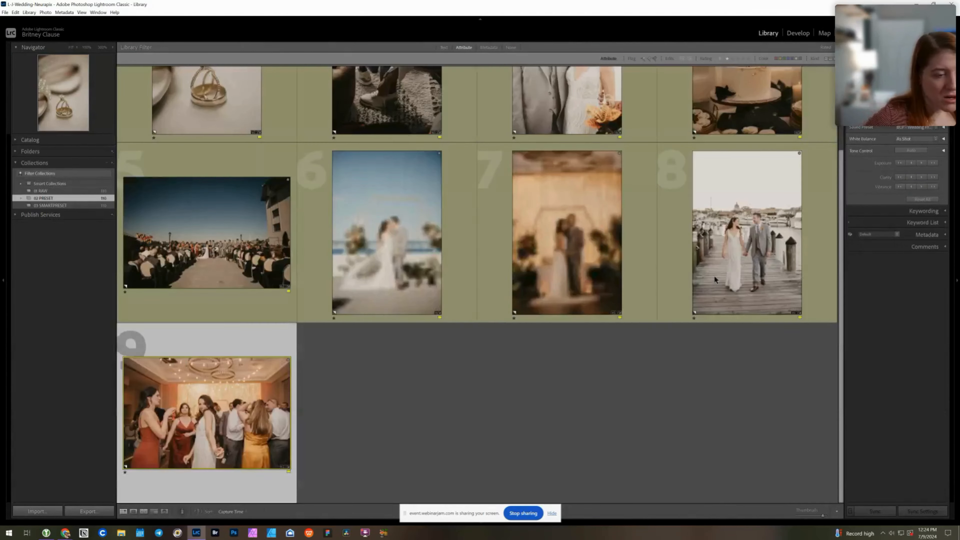
Open the 03 SMARTPRESET collection and select all of its photos
scroll(433, 358, up, 1)
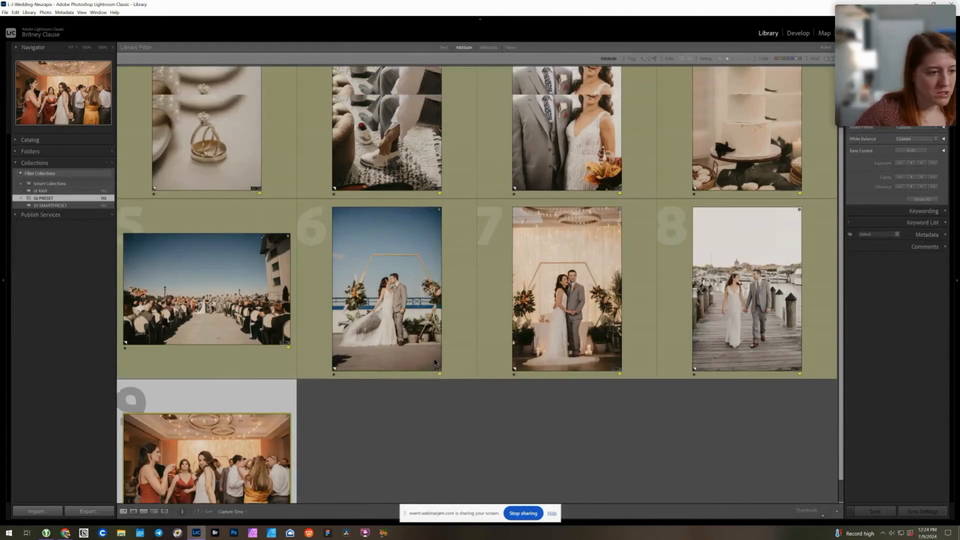
scroll(434, 358, up, 1)
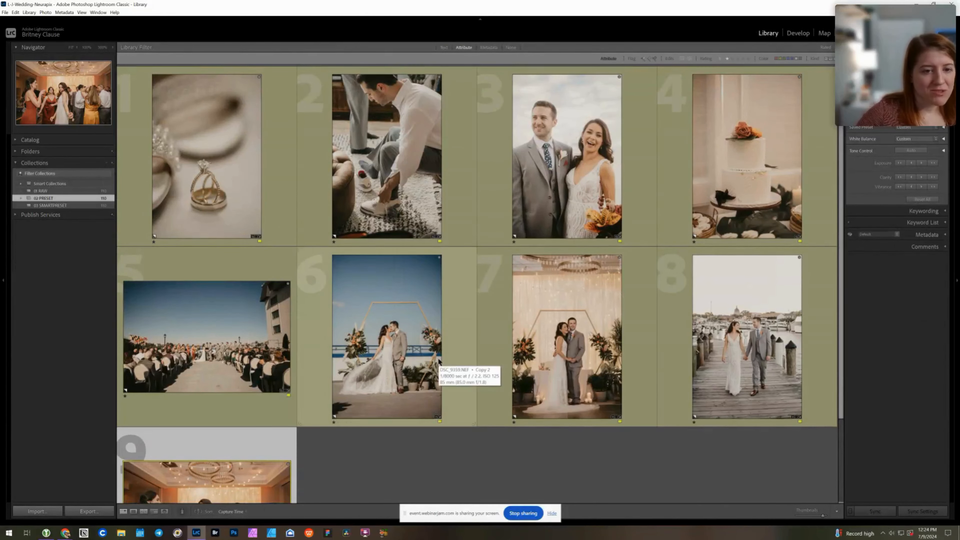
scroll(433, 357, down, 2)
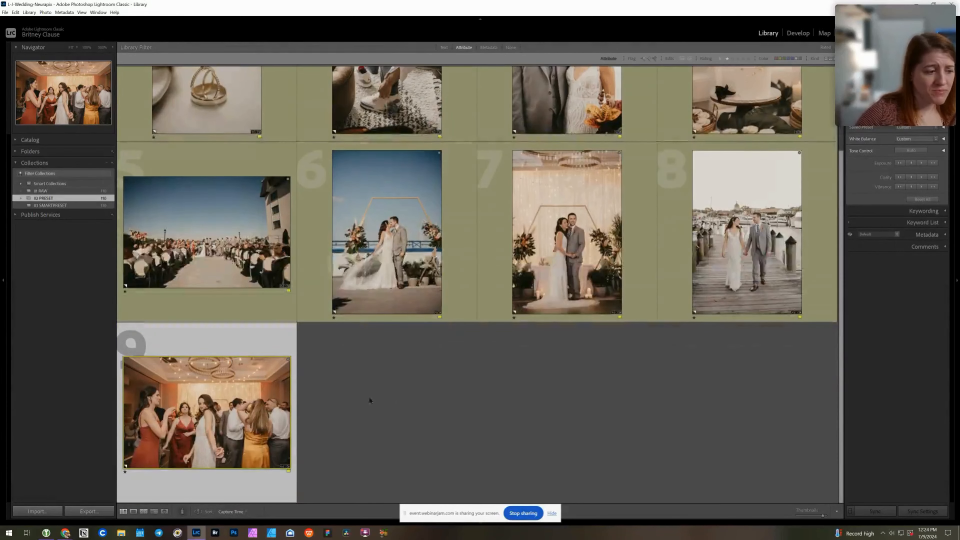
scroll(298, 418, up, 2)
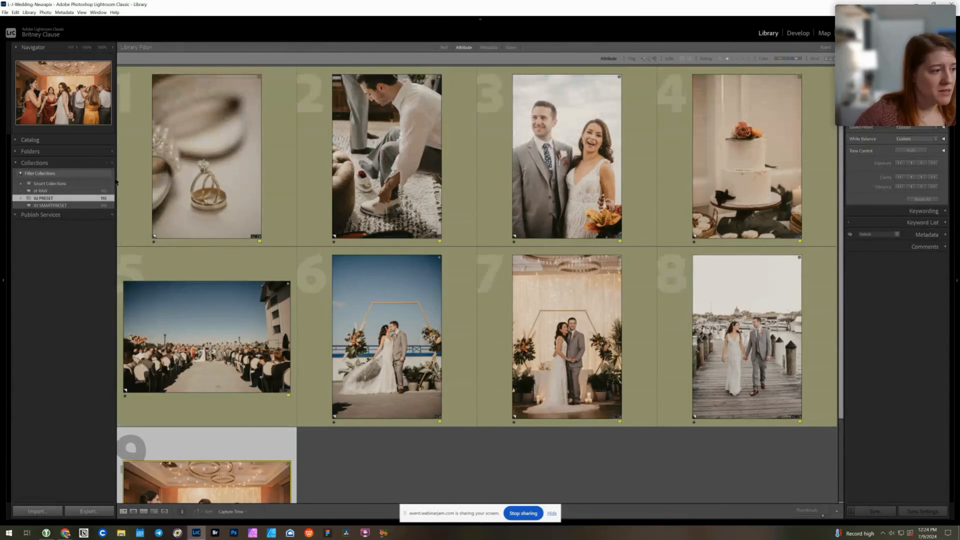
click(93, 205)
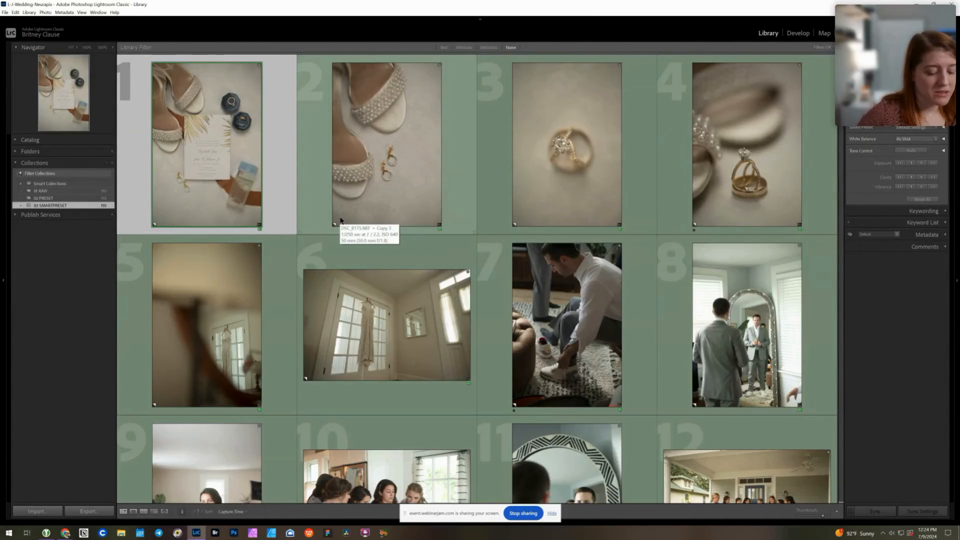
key(ctrl+a)
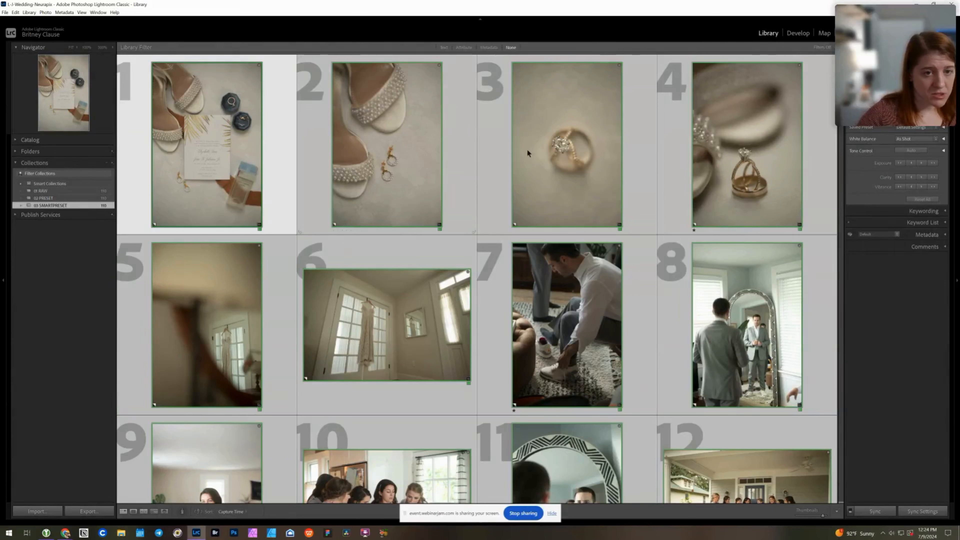
Open the Neurapix edit settings for the selected photos and name the project Test
click(30, 13)
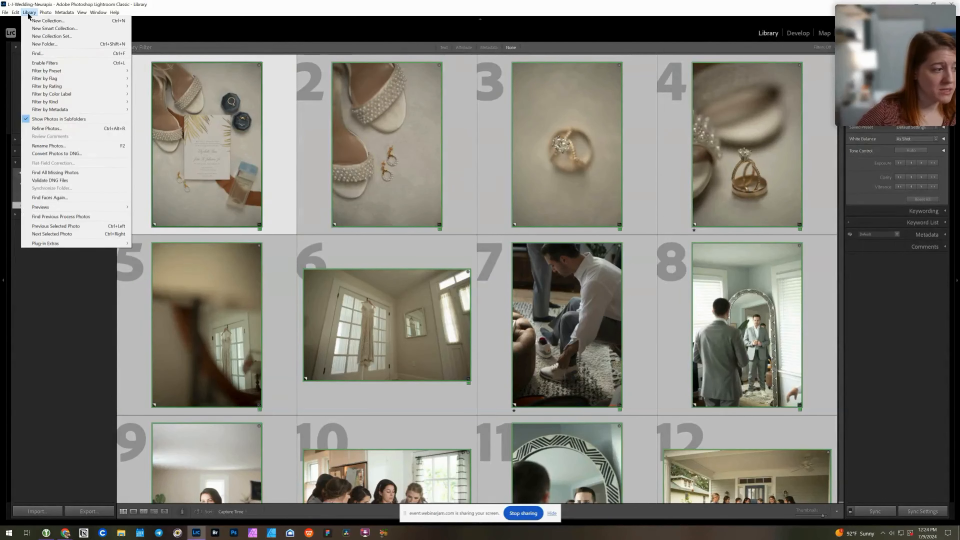
mouse_move(67, 244)
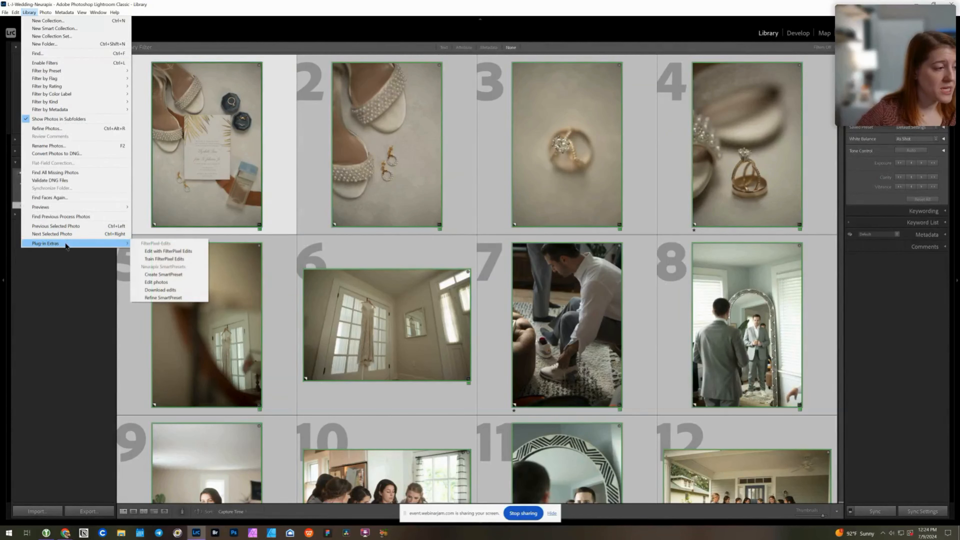
click(170, 282)
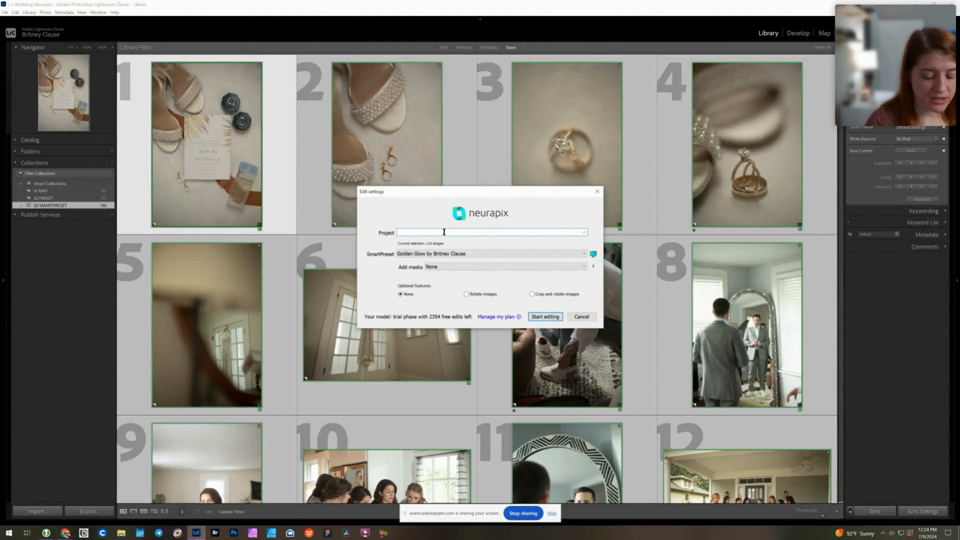
text(Test)
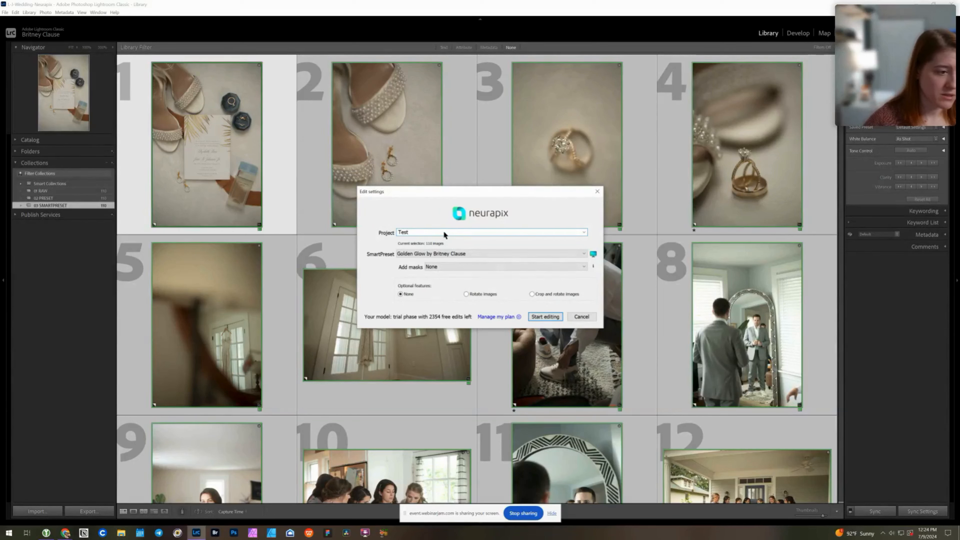
Apply the Golden Glow SmartPreset with Crop and rotate images enabled, and start the Neurapix edit of the selected photos
click(467, 254)
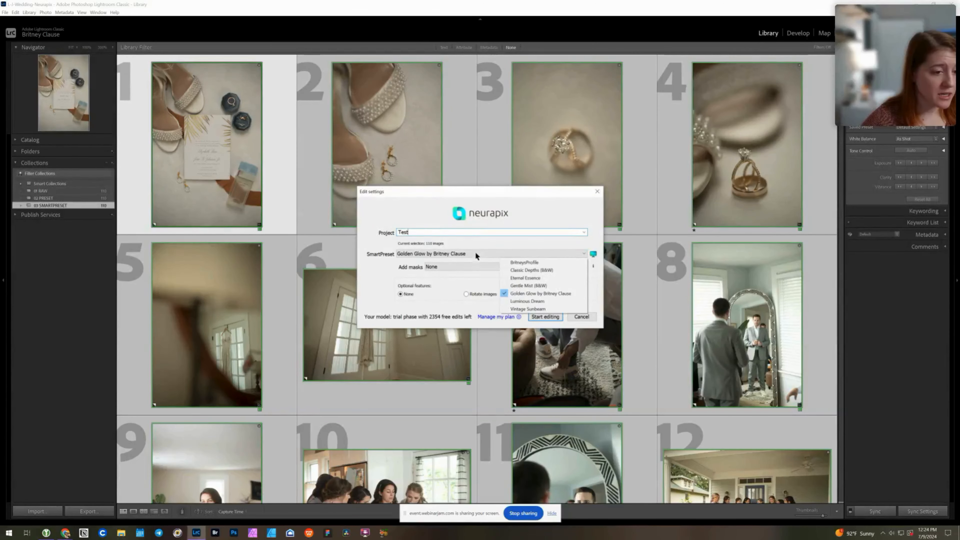
click(526, 293)
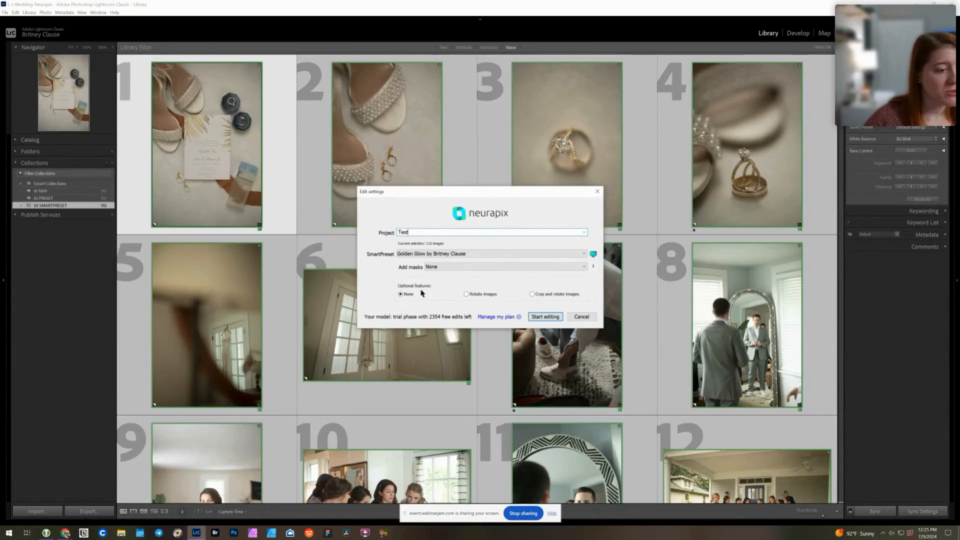
click(541, 294)
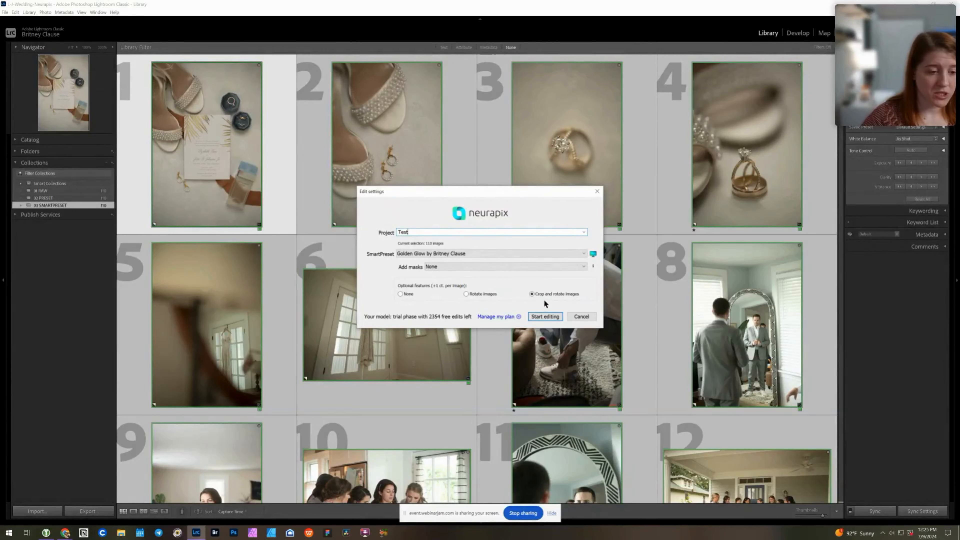
click(547, 317)
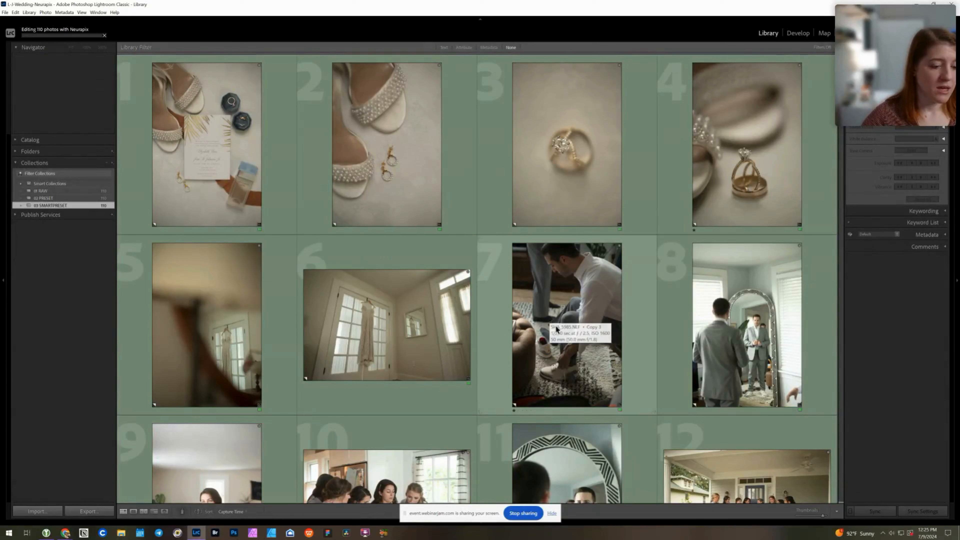
Examine the Neurapix edits on the shoe, ring, dress and getting-ready photos at the start of the gallery
key(alt+Tab)
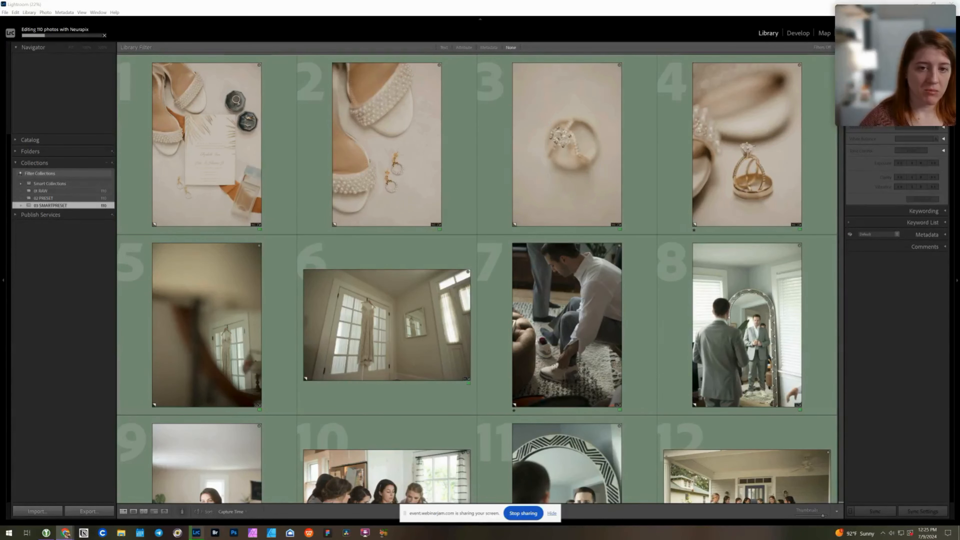
key(alt+Tab)
scroll(477, 278, down, 2)
scroll(477, 278, down, 2)
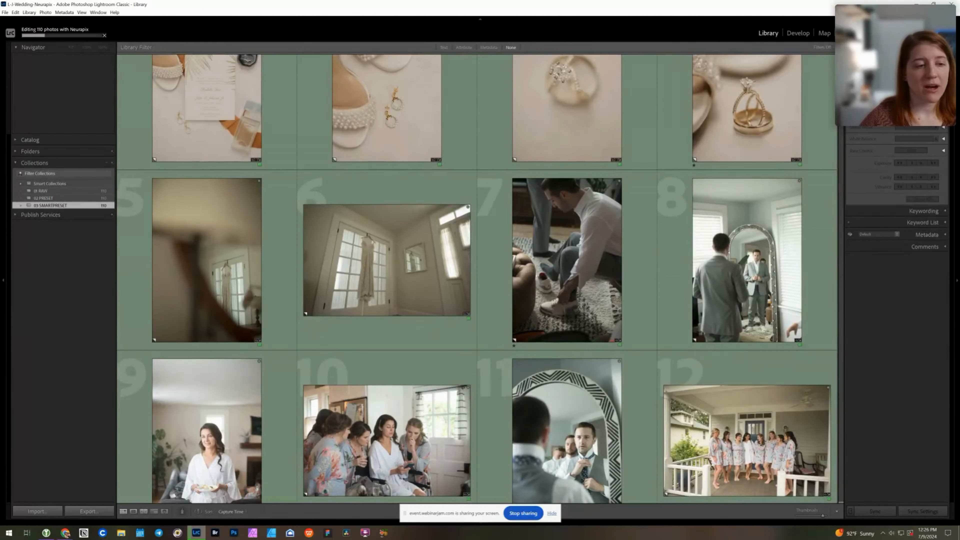
scroll(477, 279, down, 2)
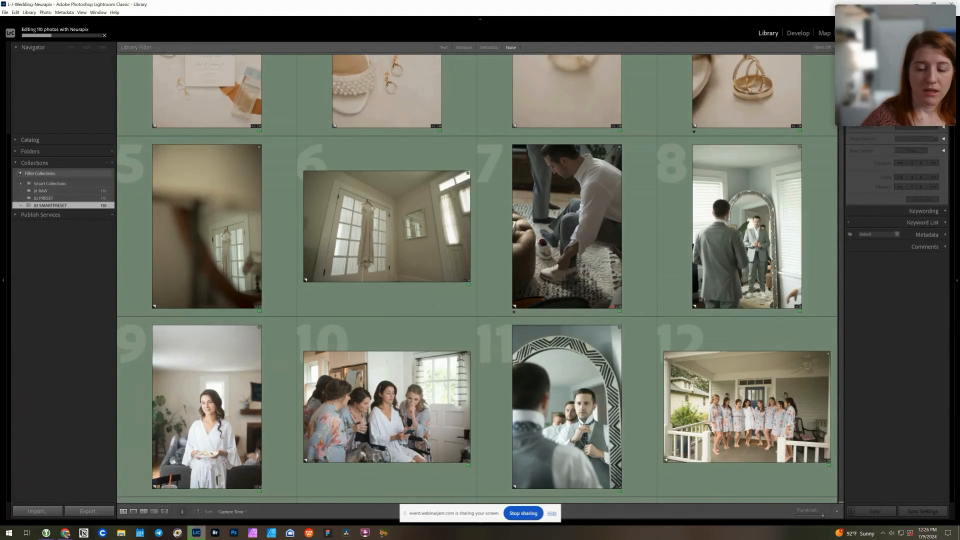
scroll(477, 278, down, 2)
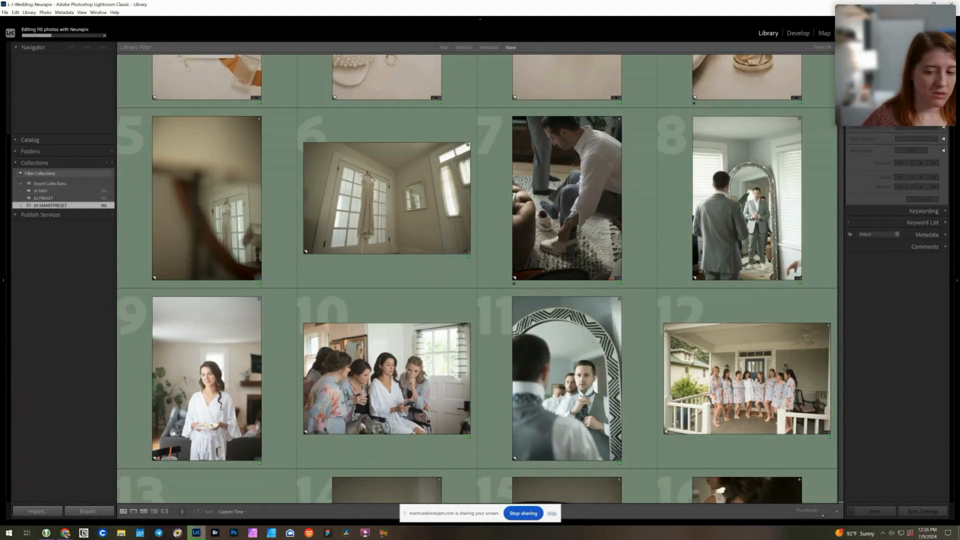
scroll(477, 278, down, 3)
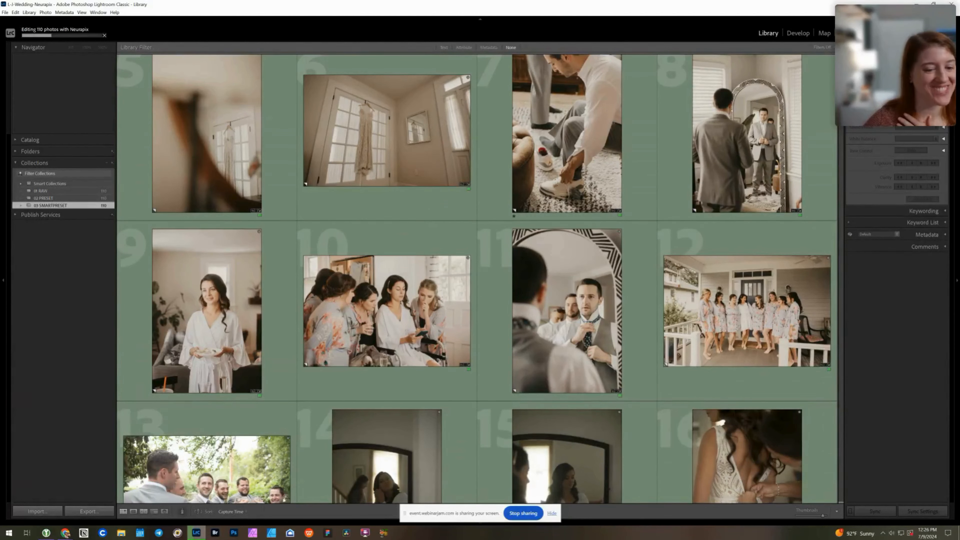
scroll(478, 278, up, 6)
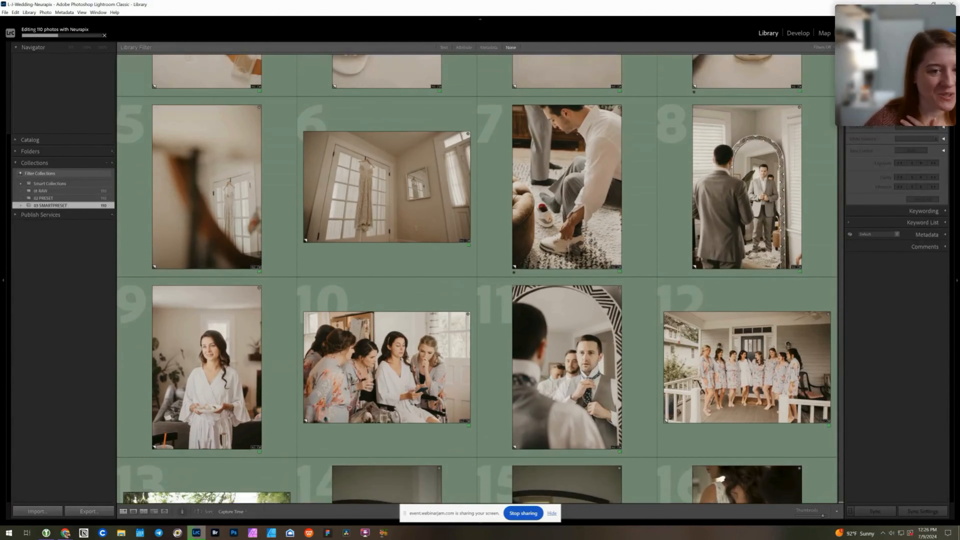
scroll(477, 278, up, 4)
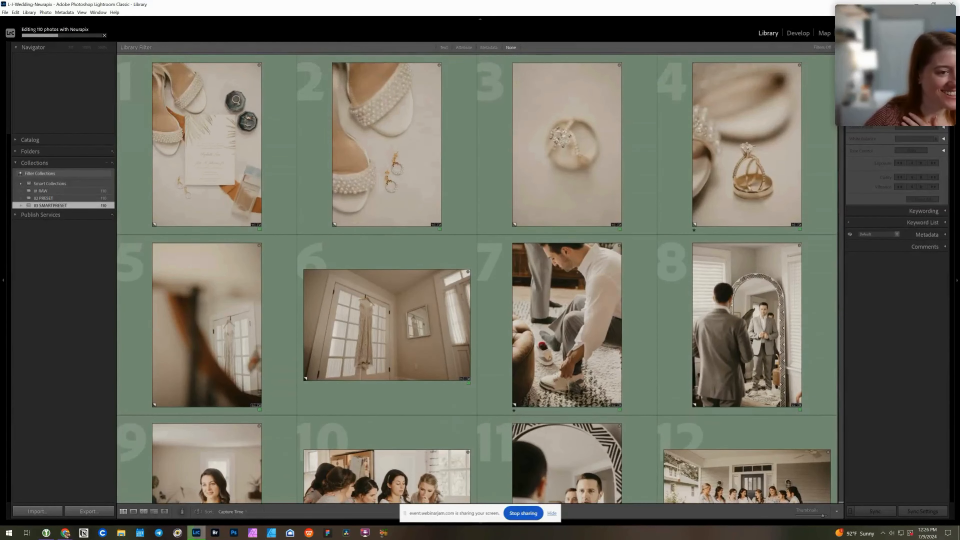
scroll(477, 278, down, 3)
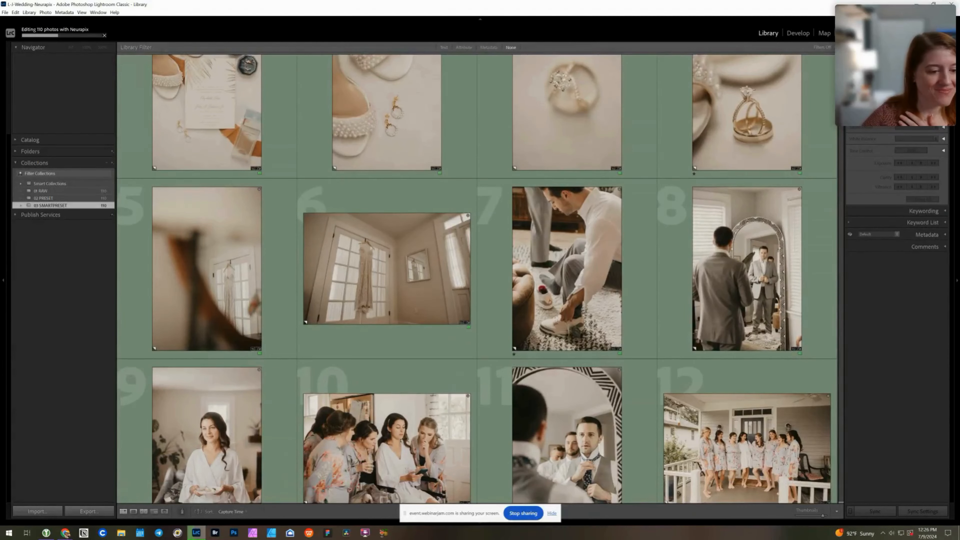
scroll(477, 279, down, 2)
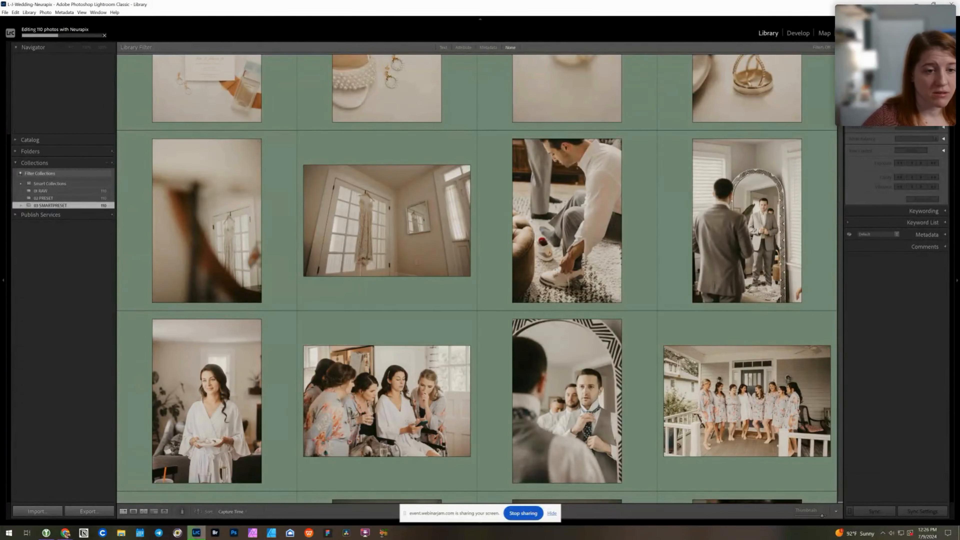
Review the edited groomsmen toast, mirror, dressing and bridesmaids photos for consistent exposure and colour
scroll(477, 279, down, 3)
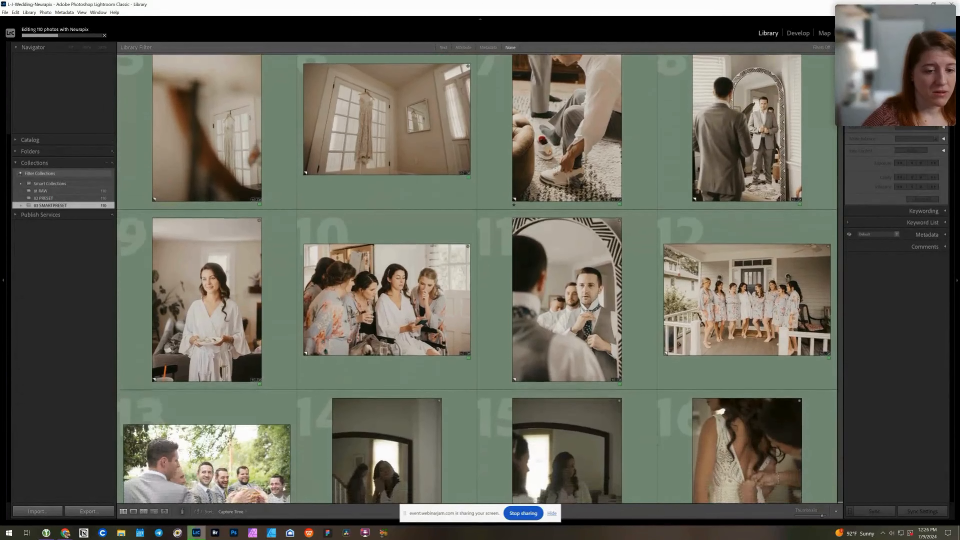
scroll(478, 280, down, 2)
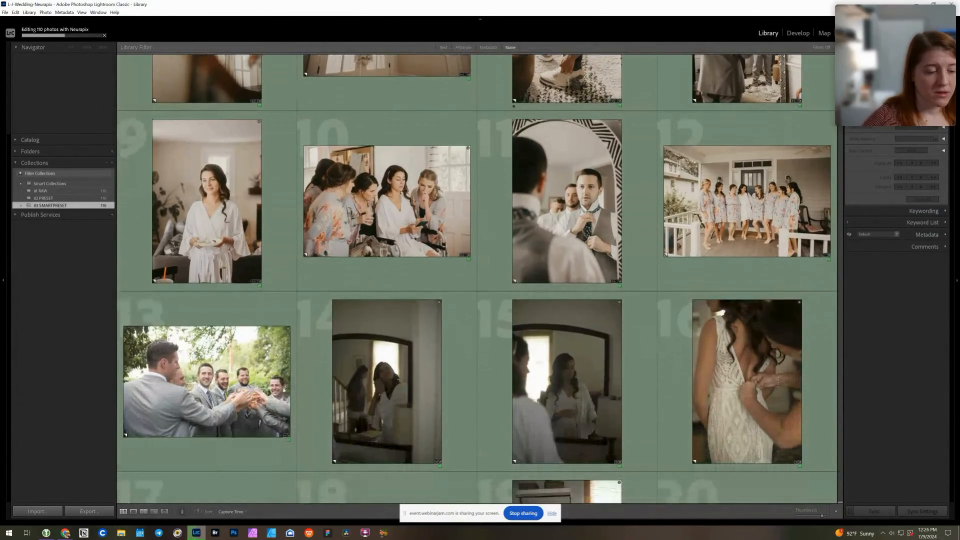
scroll(477, 279, down, 3)
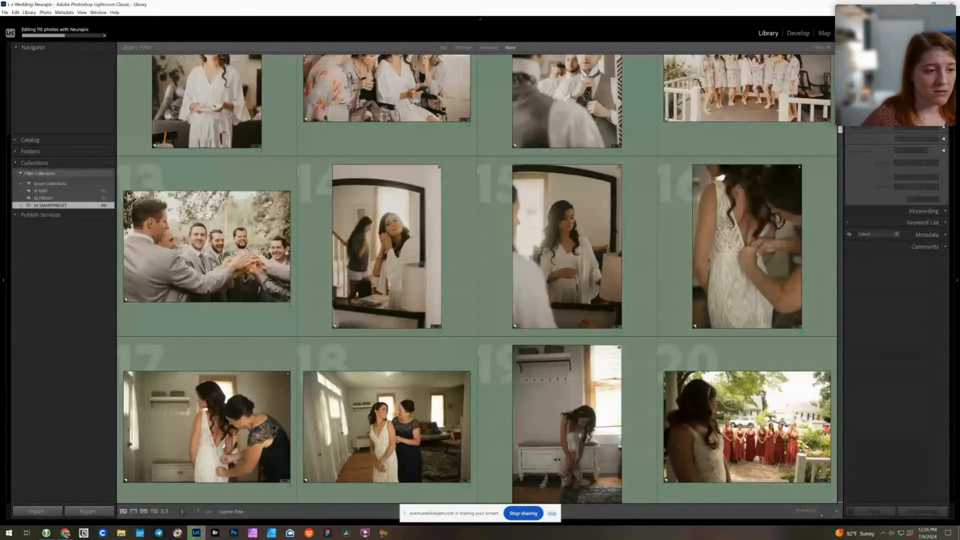
scroll(477, 279, down, 1)
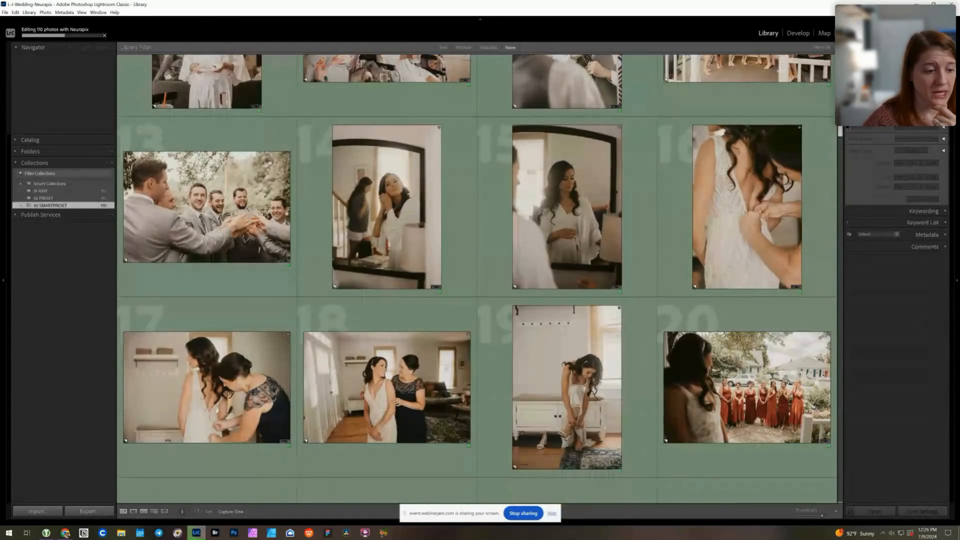
scroll(848, 129, down, 3)
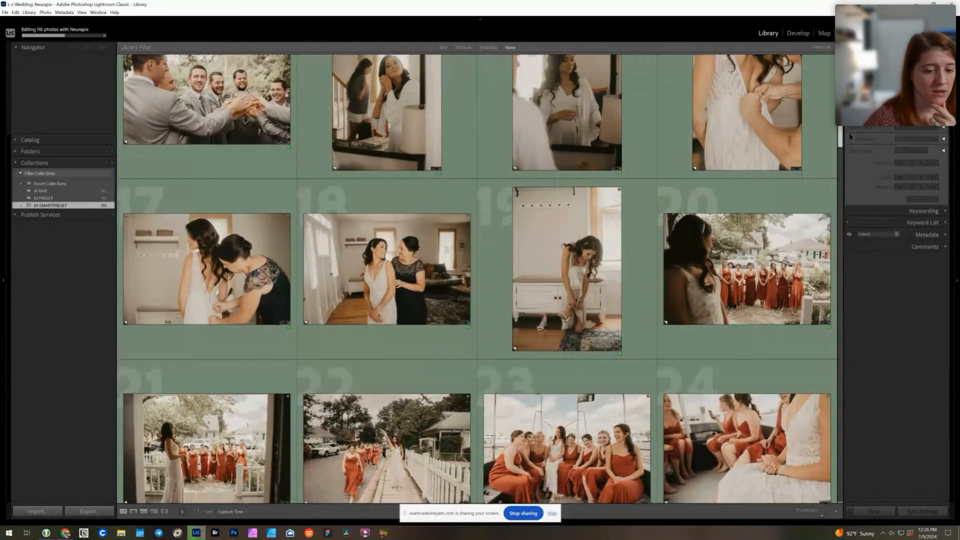
scroll(849, 133, down, 1)
scroll(848, 135, down, 2)
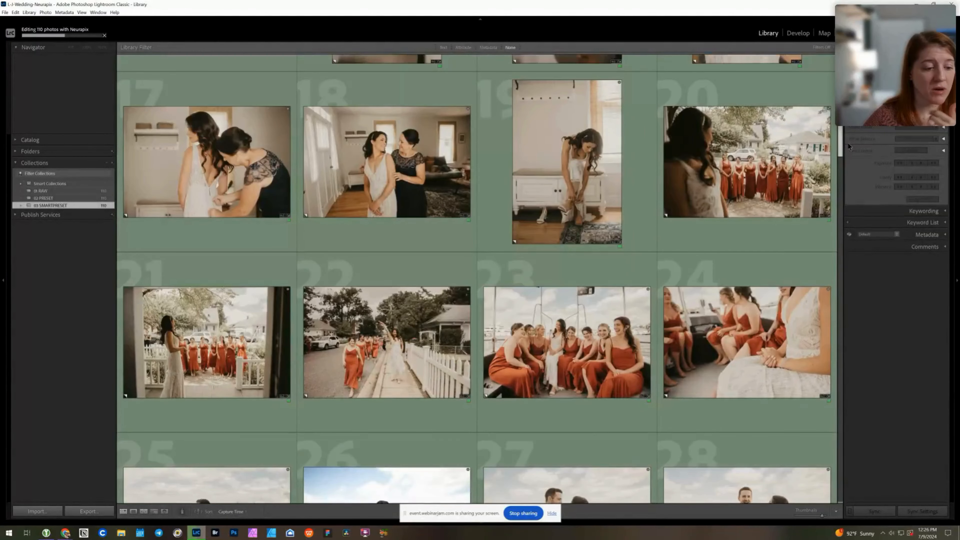
Check the edits on the waterfront and garden couple portraits and the indoor wedding party group photos
scroll(848, 144, down, 5)
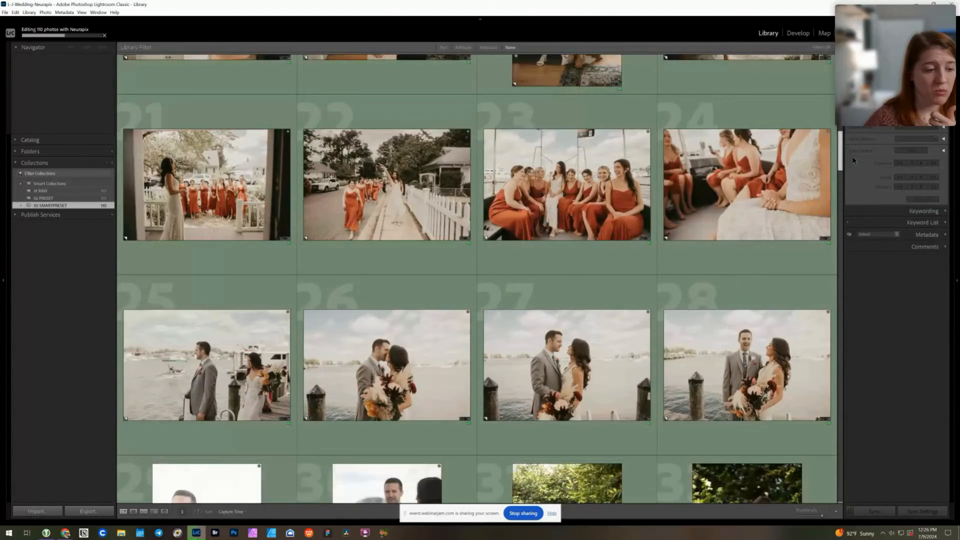
scroll(852, 160, down, 2)
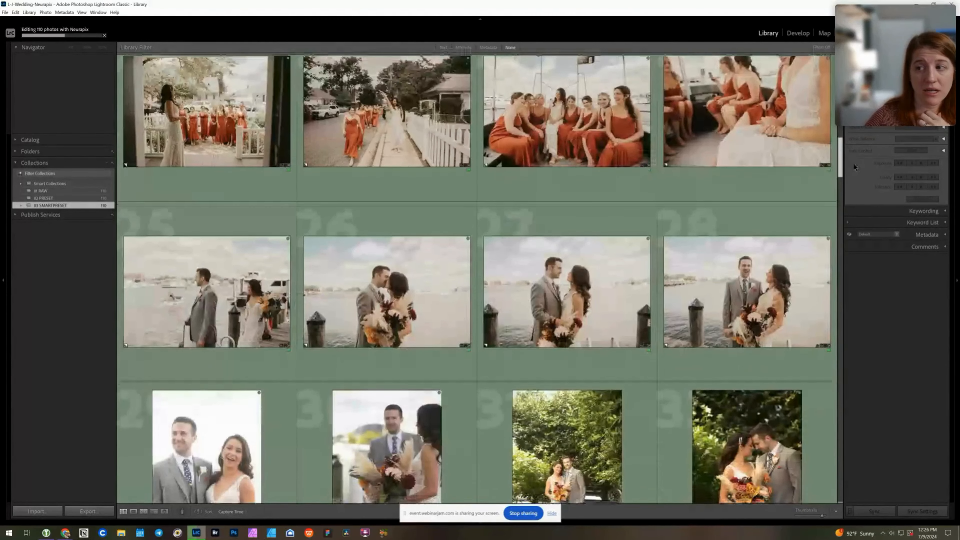
scroll(853, 164, down, 1)
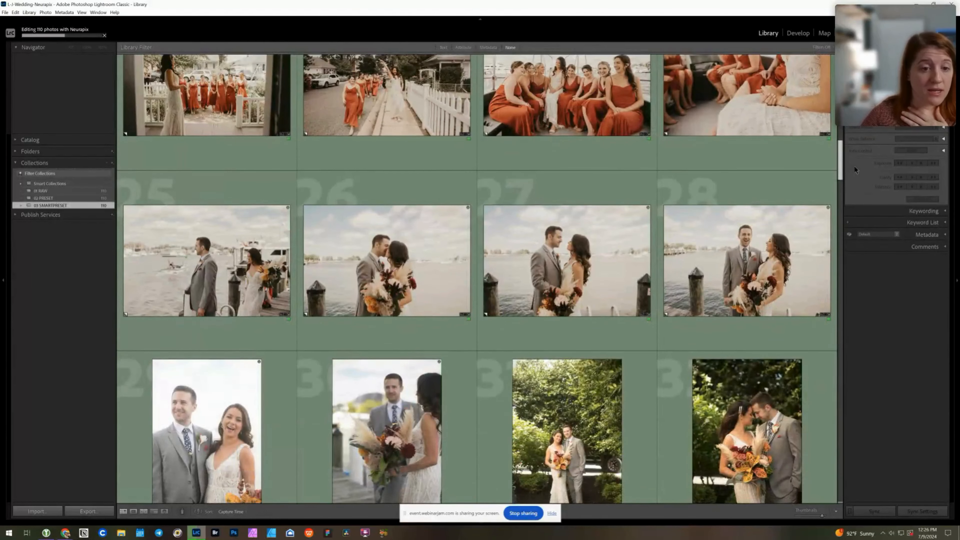
scroll(855, 170, down, 2)
scroll(854, 170, down, 3)
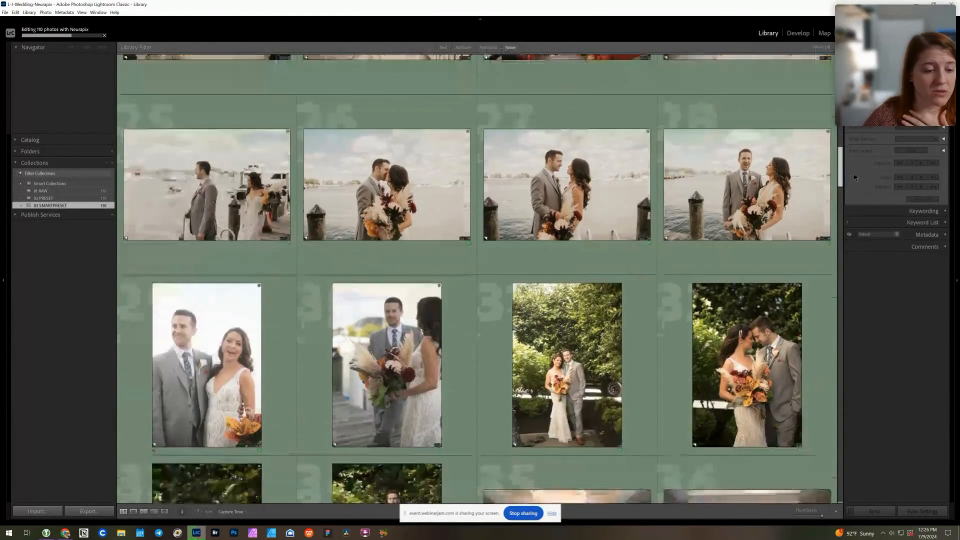
scroll(853, 177, down, 2)
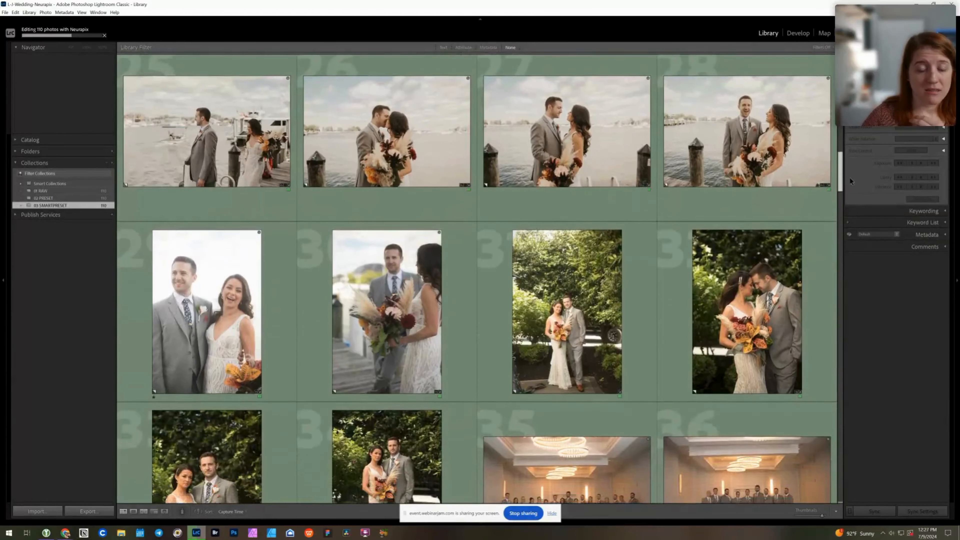
scroll(847, 179, down, 3)
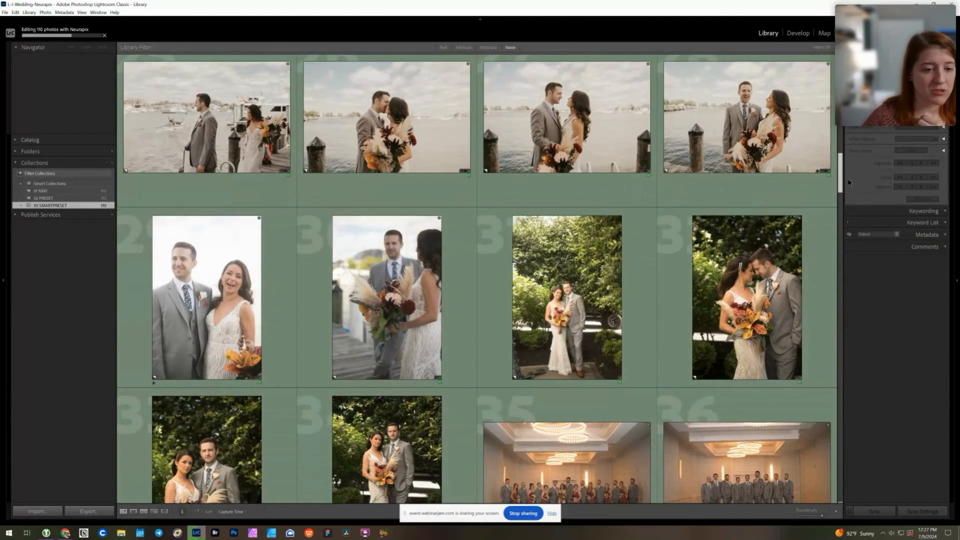
scroll(849, 183, down, 1)
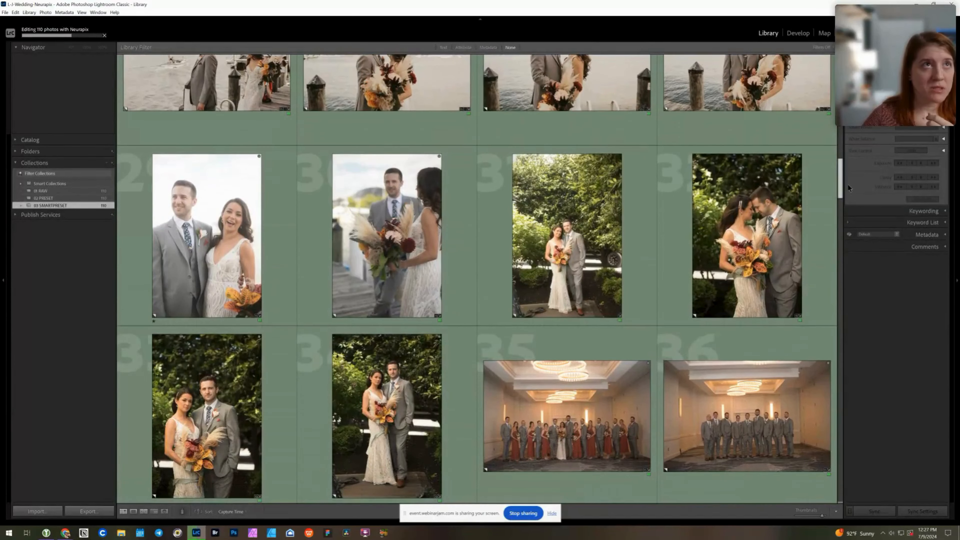
scroll(848, 183, down, 2)
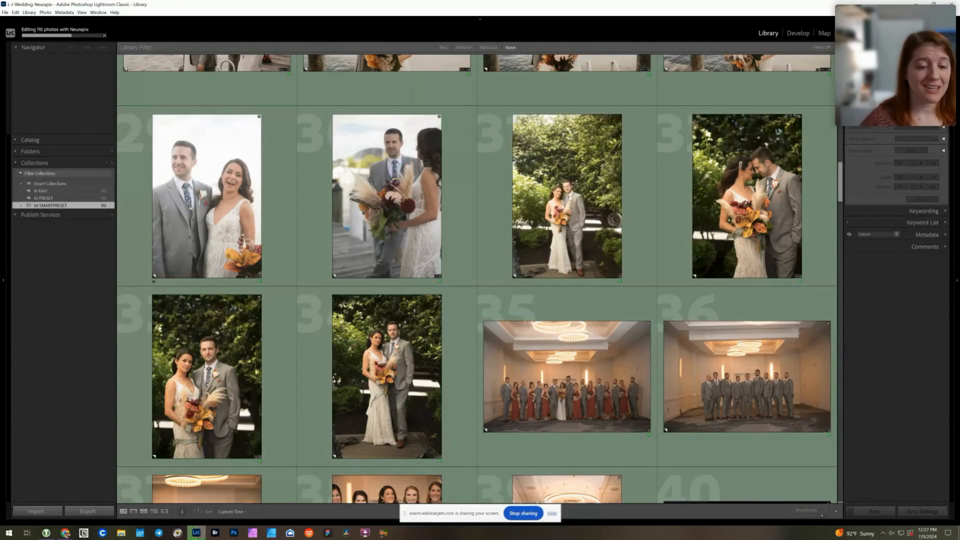
Inspect the rest of the gallery, from the bridesmaids and ceremony photos through the reception, dock, fire pit and dancing photos
drag(840, 184, 843, 207)
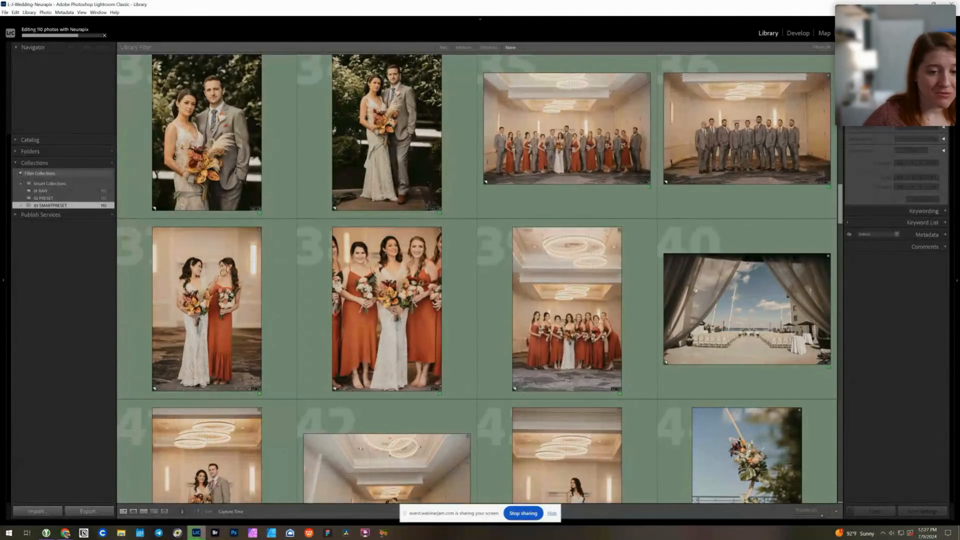
scroll(841, 209, down, 1)
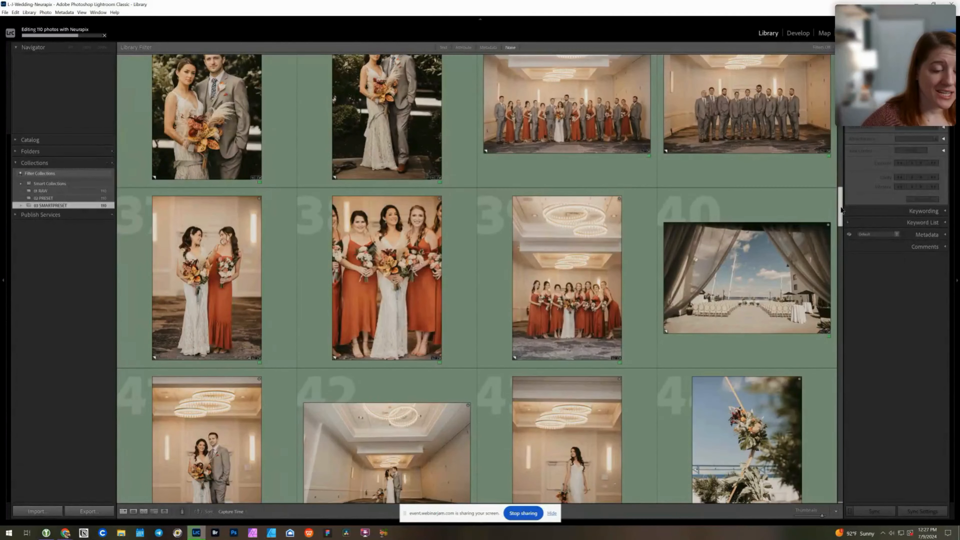
drag(841, 209, 847, 317)
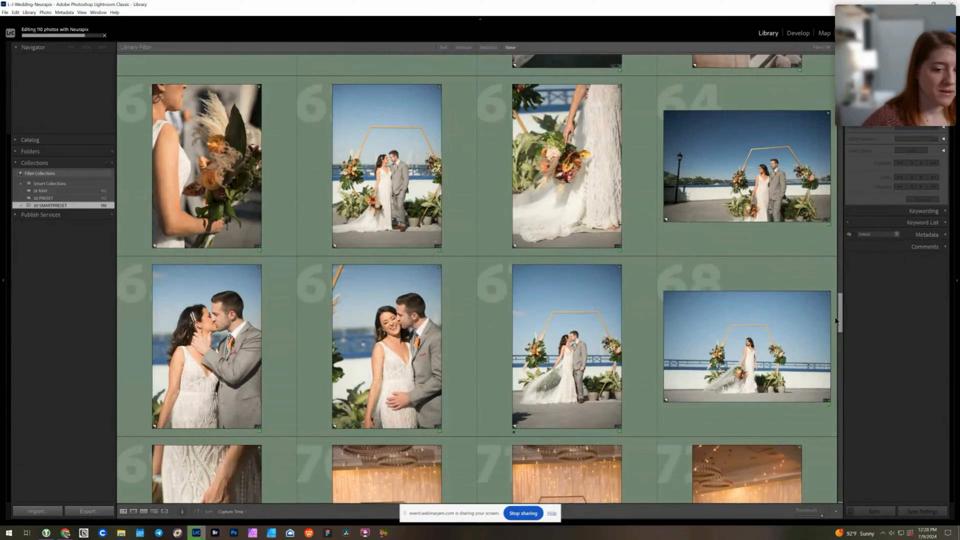
drag(841, 321, 844, 347)
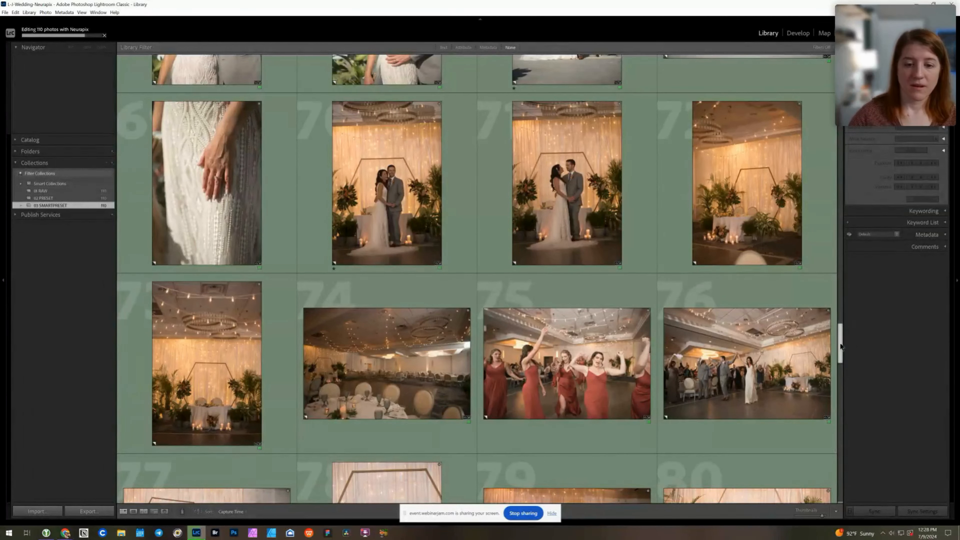
drag(843, 346, 850, 376)
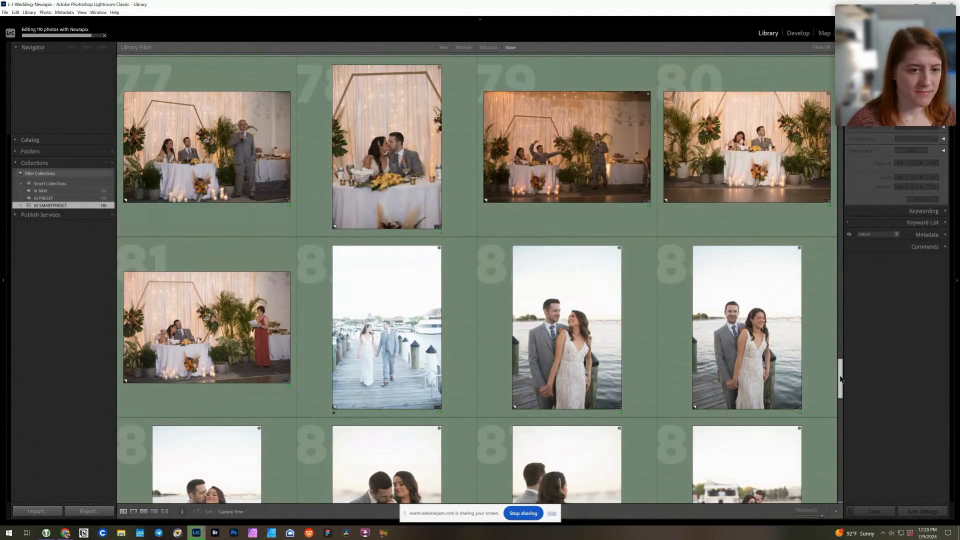
drag(841, 379, 841, 371)
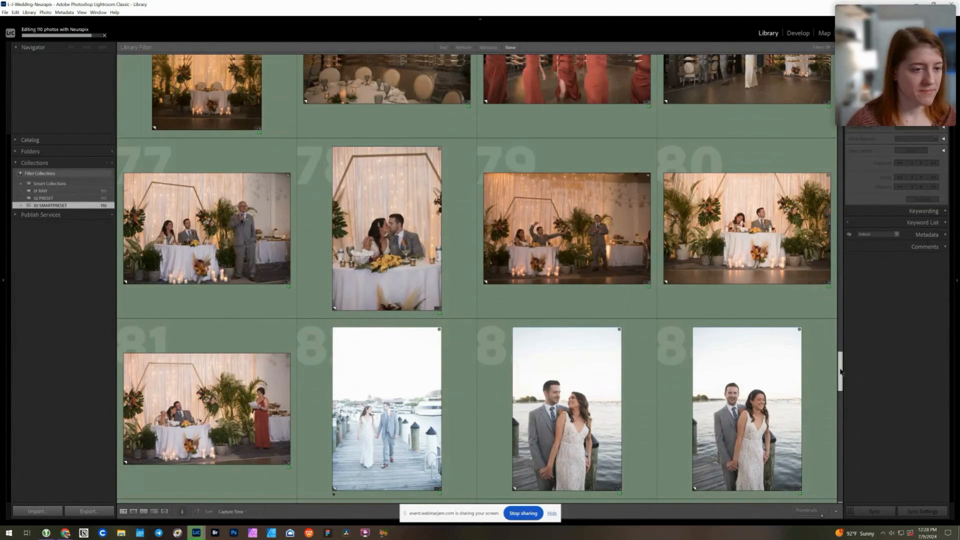
mouse_move(841, 373)
mouse_down()
mouse_move(842, 356)
mouse_move(841, 382)
mouse_up()
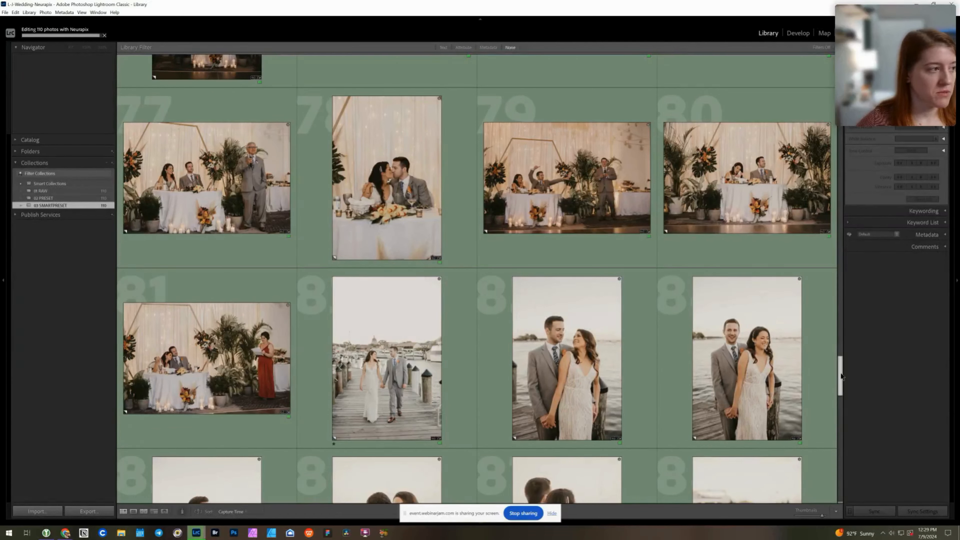
drag(842, 376, 845, 430)
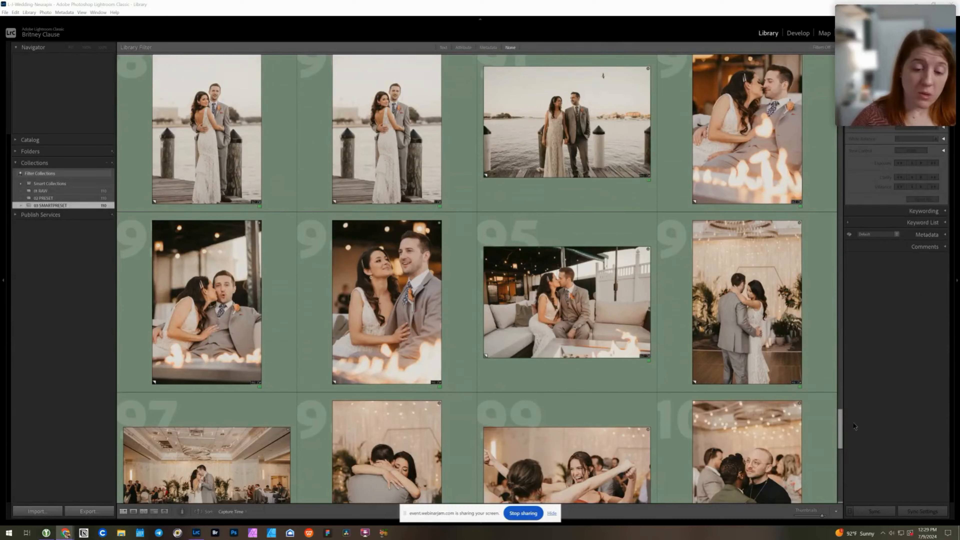
Review the edited reception dancing, cake and group photos at the end of the gallery, plus the preceding fire pit and dock portraits
scroll(832, 442, down, 5)
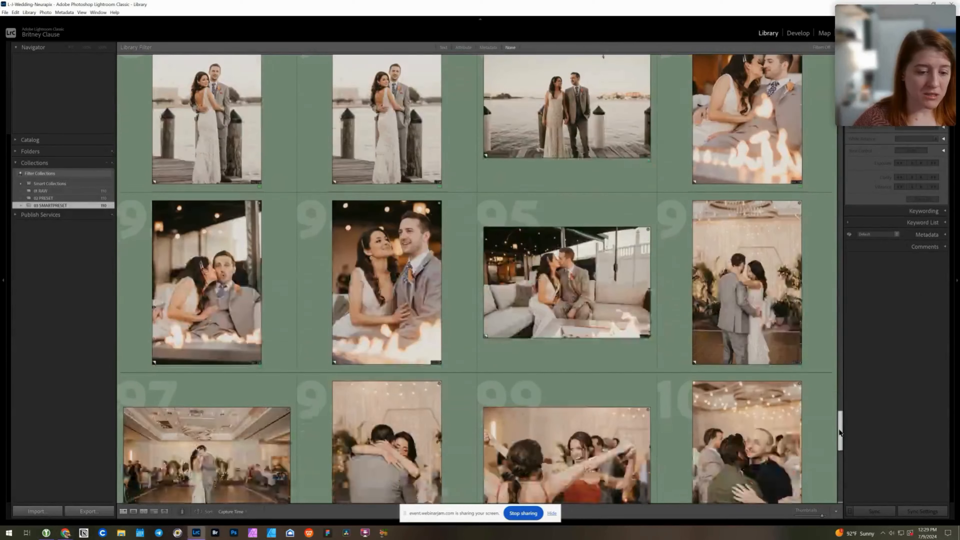
scroll(832, 445, down, 6)
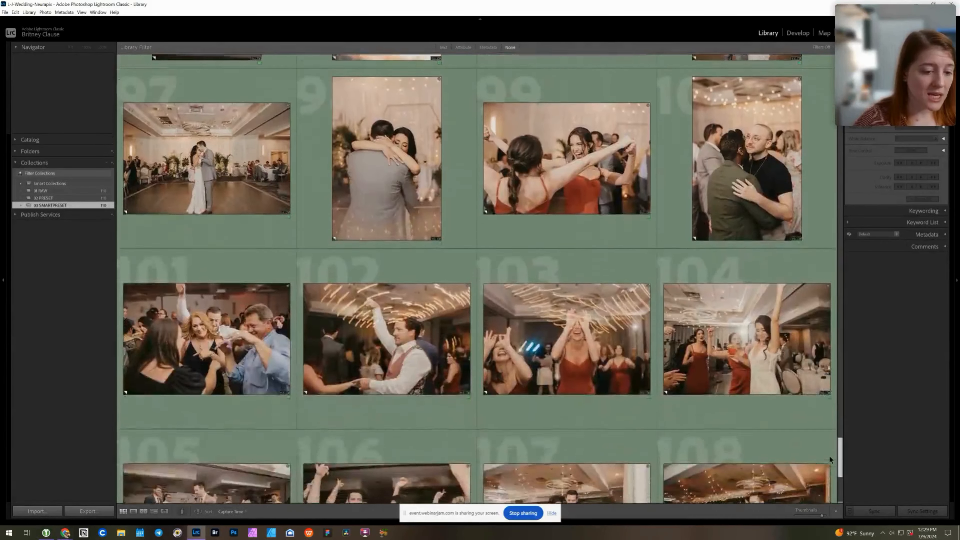
scroll(832, 474, down, 4)
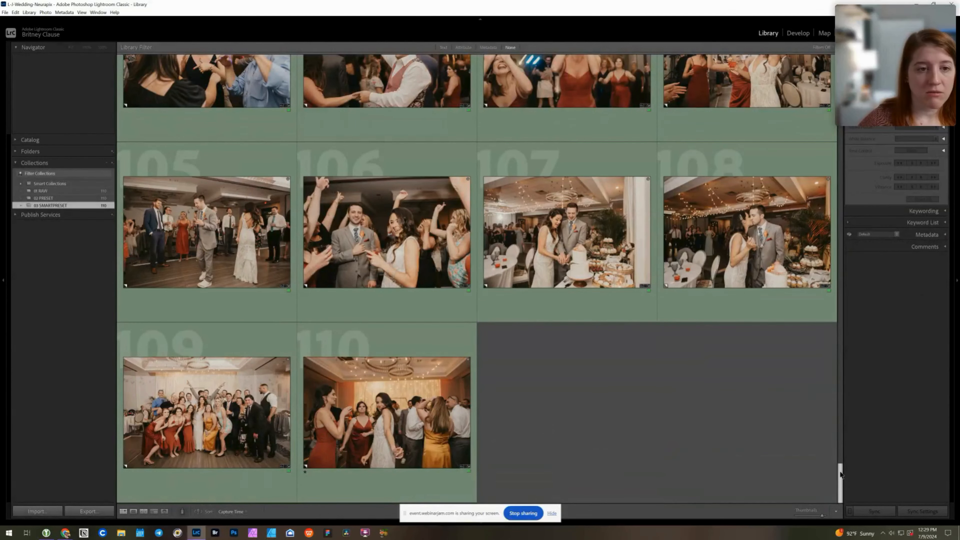
drag(842, 473, 863, 430)
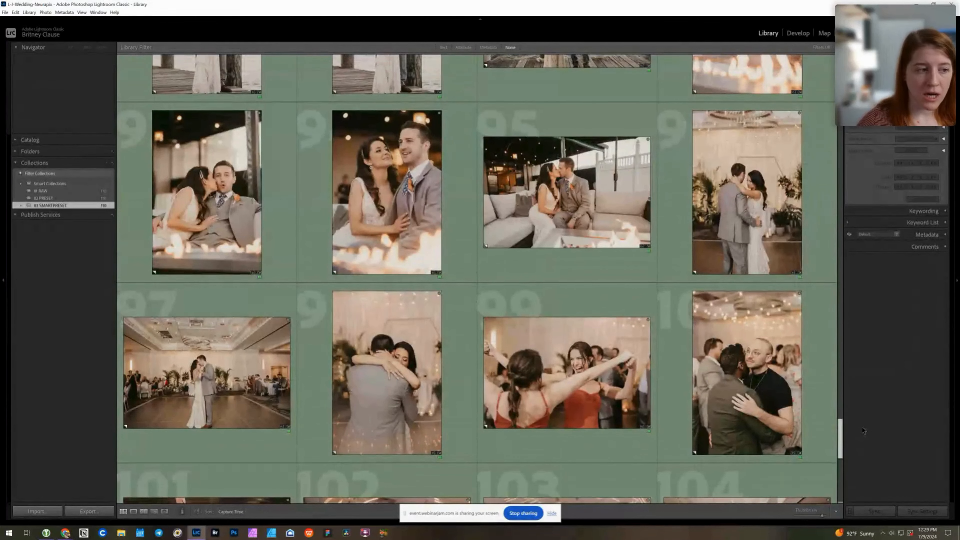
drag(864, 430, 871, 409)
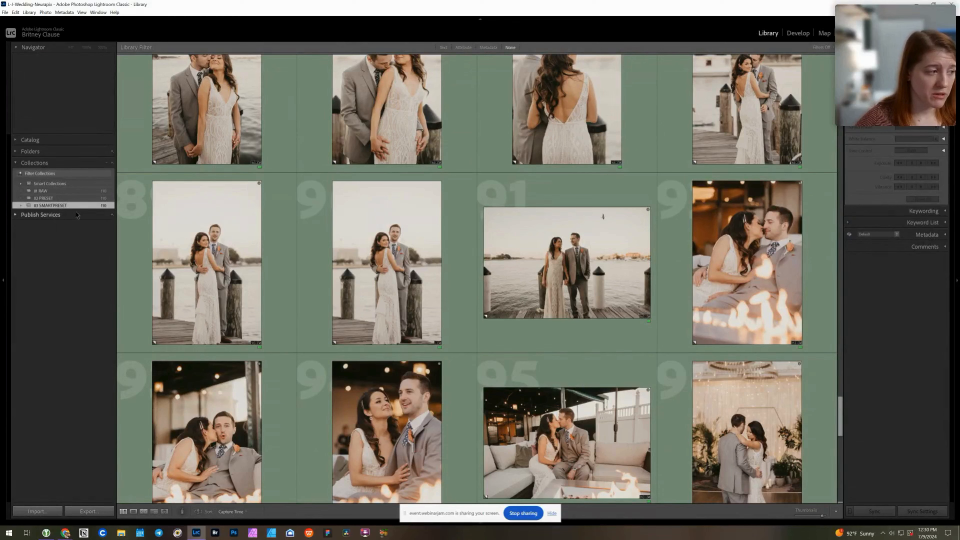
Show the 02 PRESET and 03 SMARTPRESET collections together in a grid with four photos per row
click(52, 198)
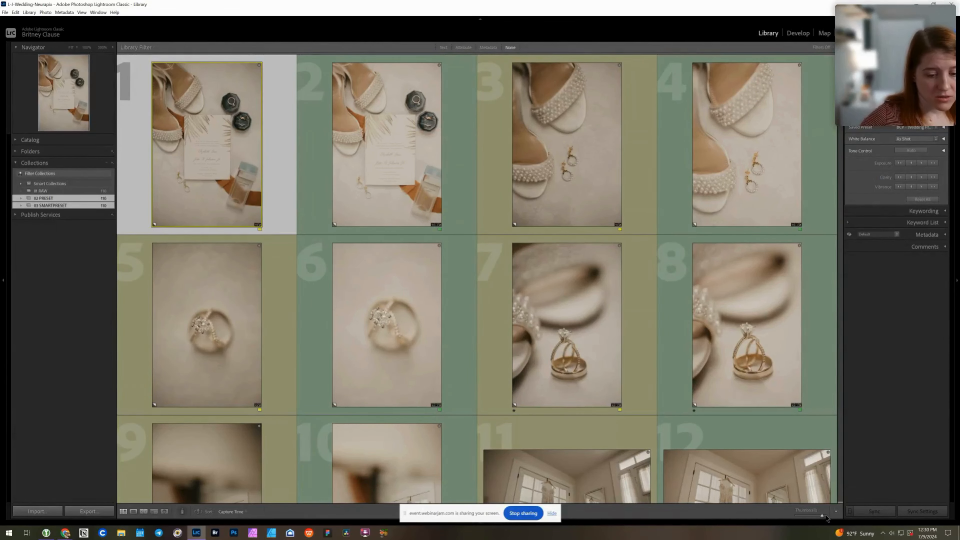
drag(823, 518, 825, 521)
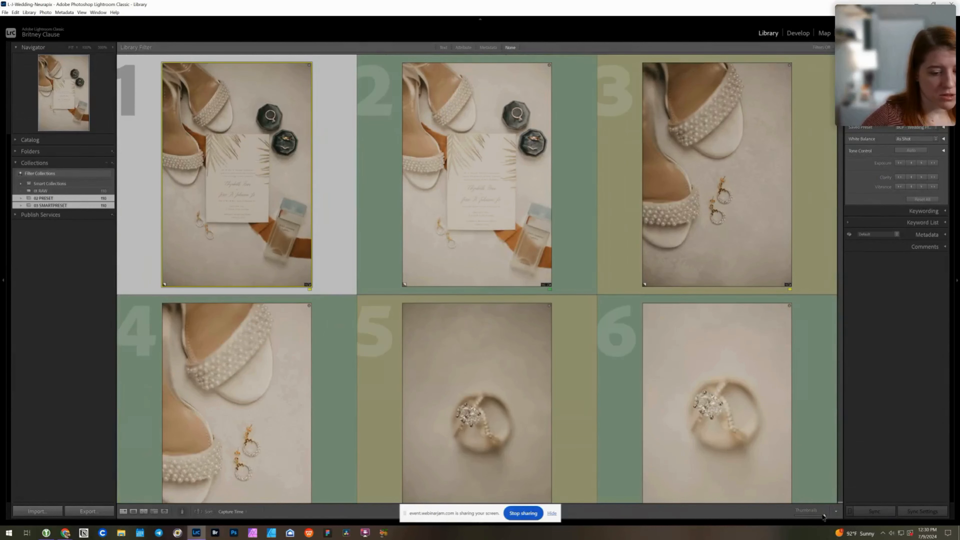
drag(825, 519, 824, 518)
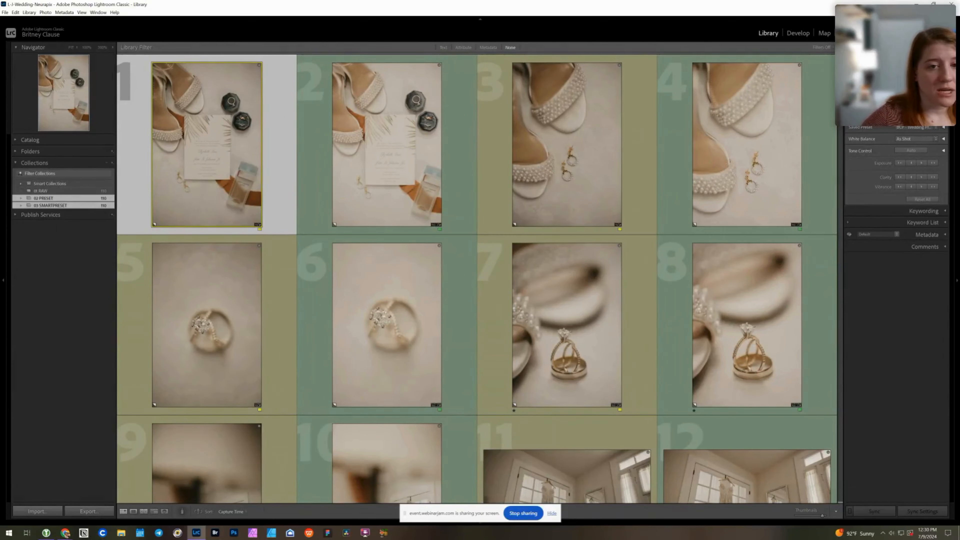
Compare the preset and SmartPreset versions of the stacked rings photo (7 and 8) side by side, ending in the grid
scroll(476, 279, down, 3)
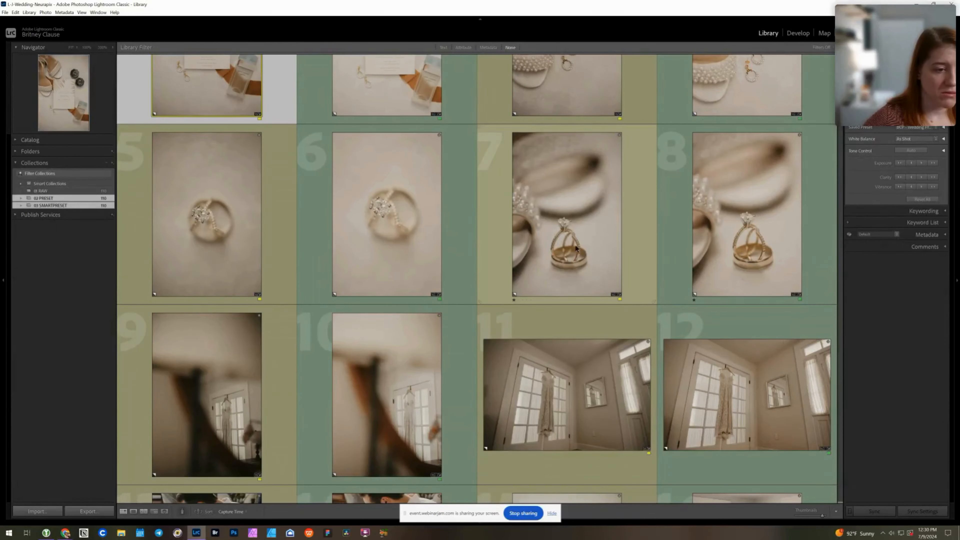
click(575, 232)
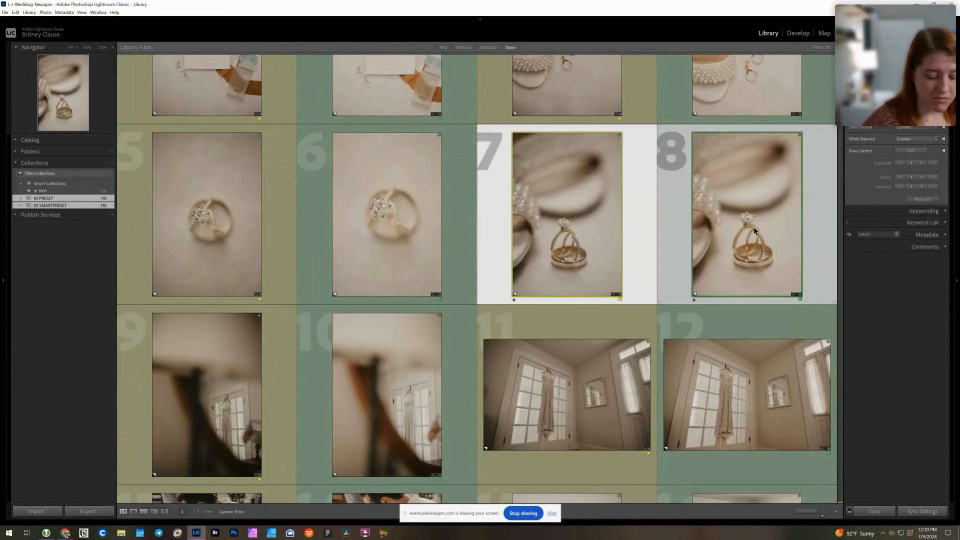
key(c)
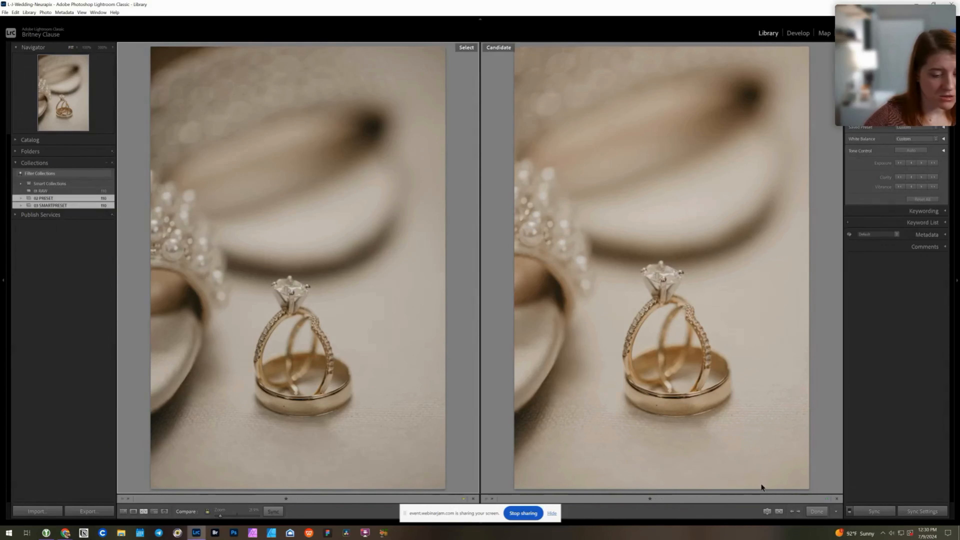
click(817, 512)
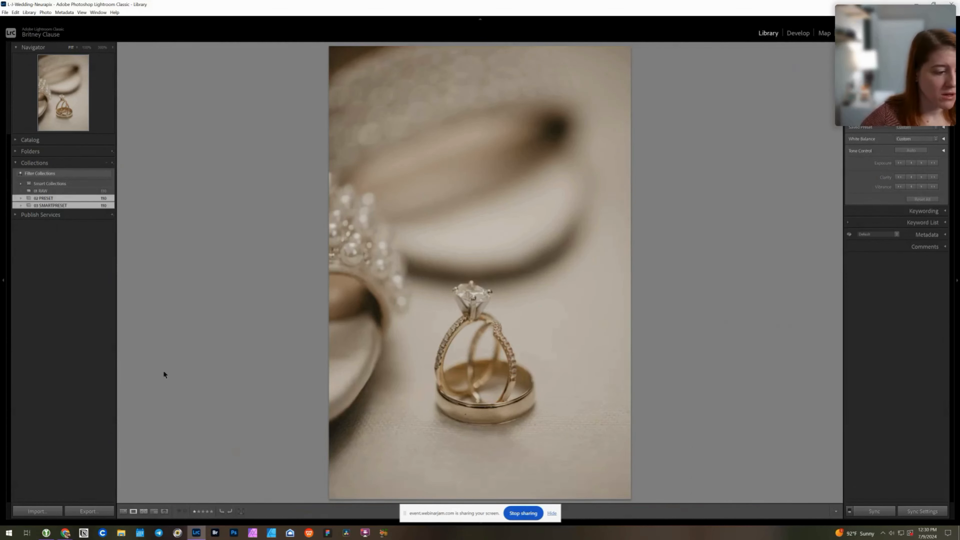
click(123, 511)
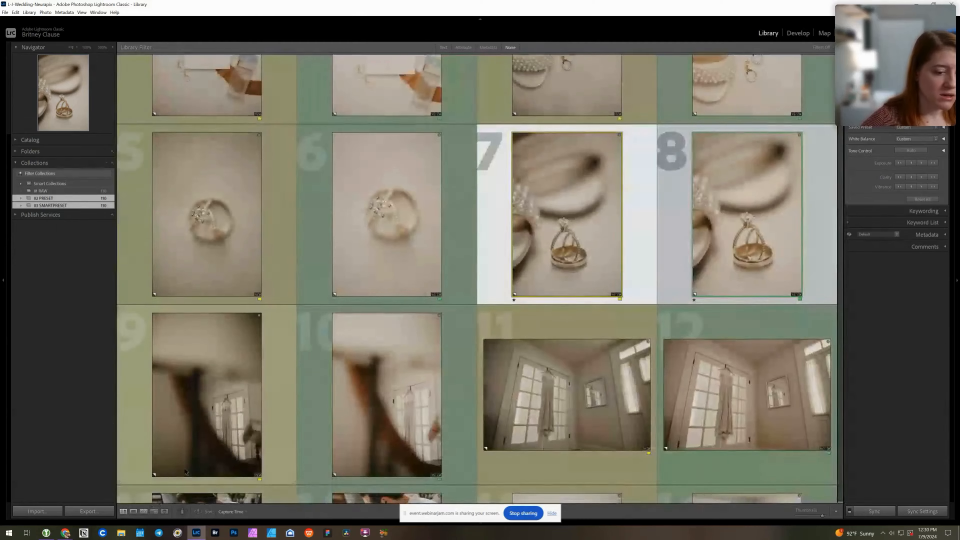
Compare the two versions of the groom tying his shoe (photos 13 and 14) side by side
scroll(679, 141, down, 3)
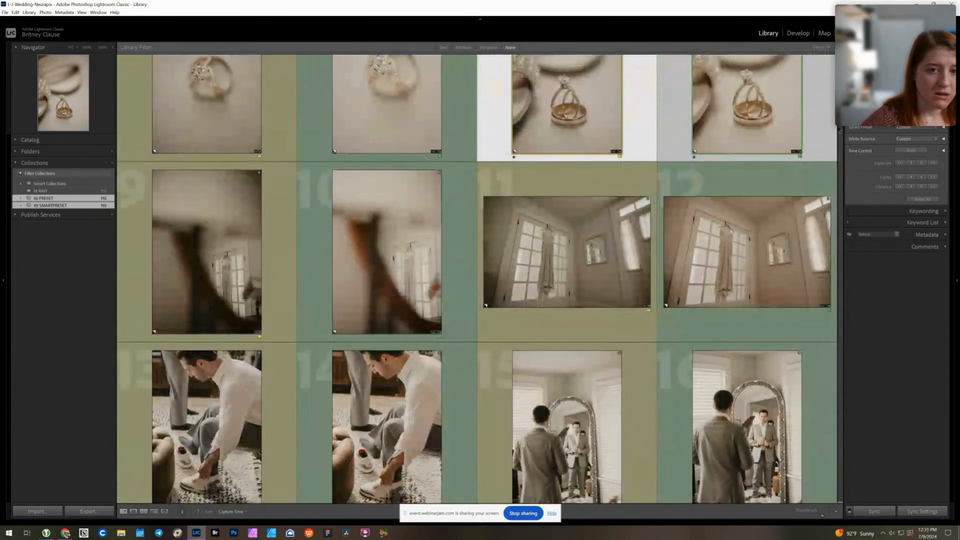
scroll(739, 118, down, 3)
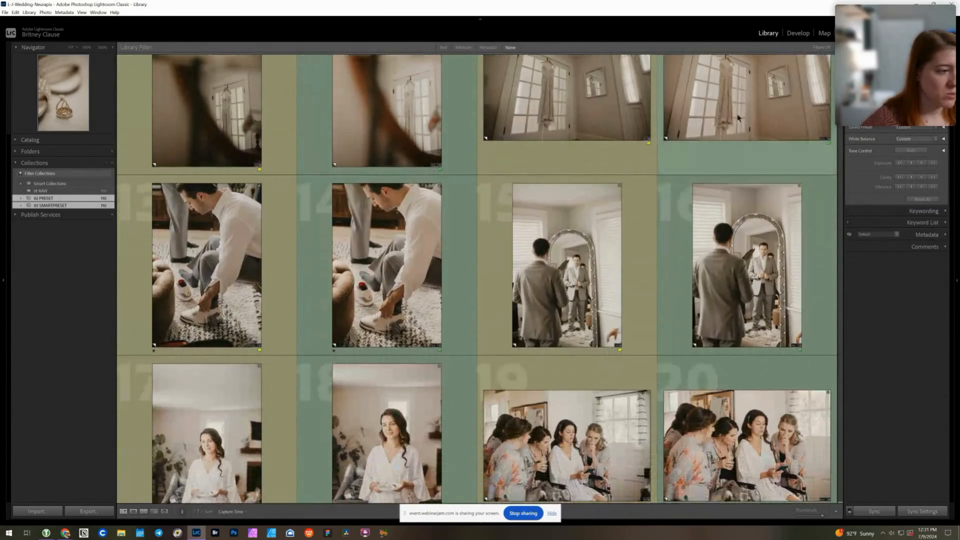
click(211, 294)
shift+click(329, 276)
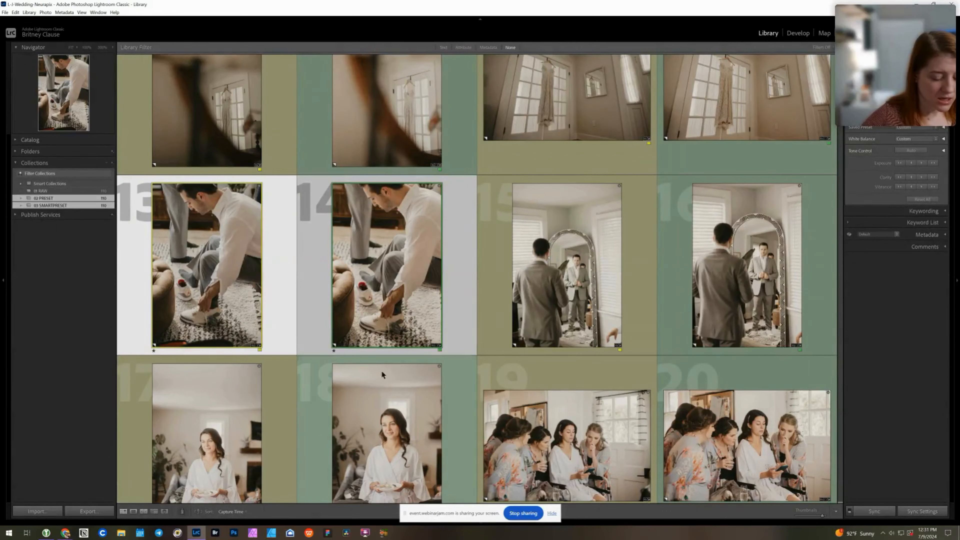
key(c)
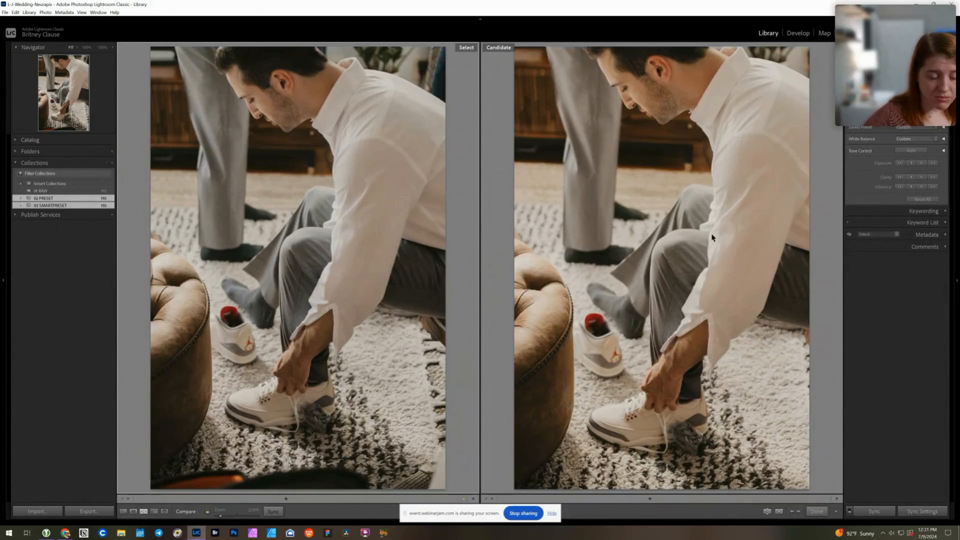
Inspect the Develop settings of both shoe-tying versions and the SmartPreset version's crop, then return to the Library grid
click(798, 33)
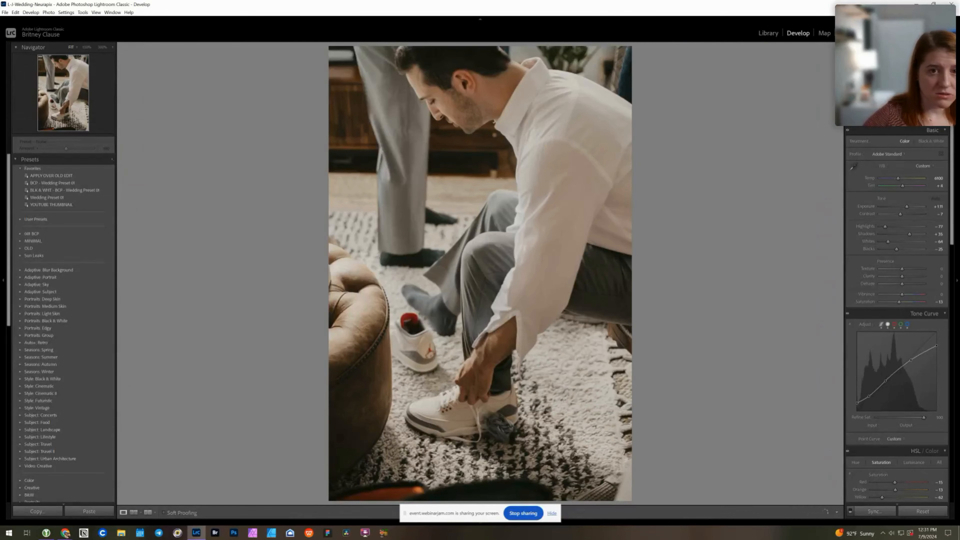
key(Right)
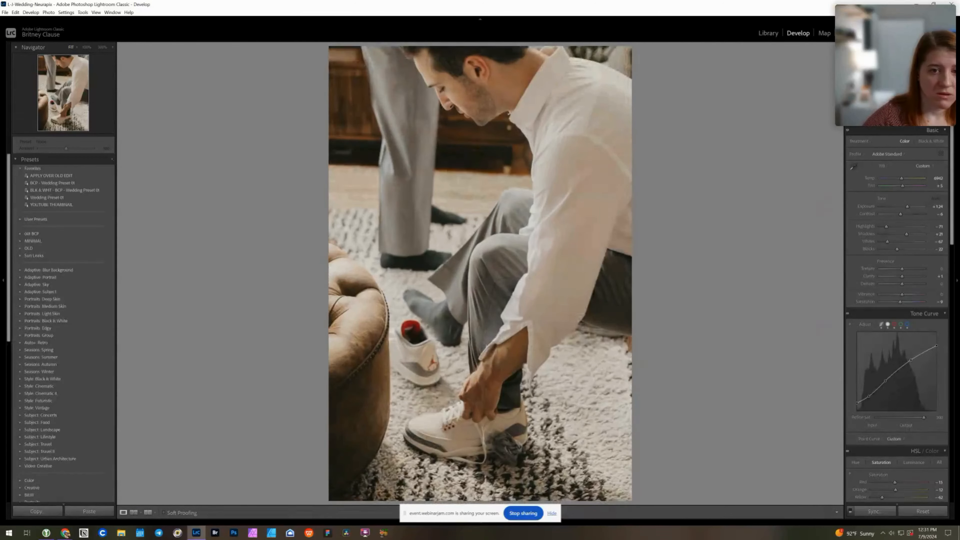
key(r)
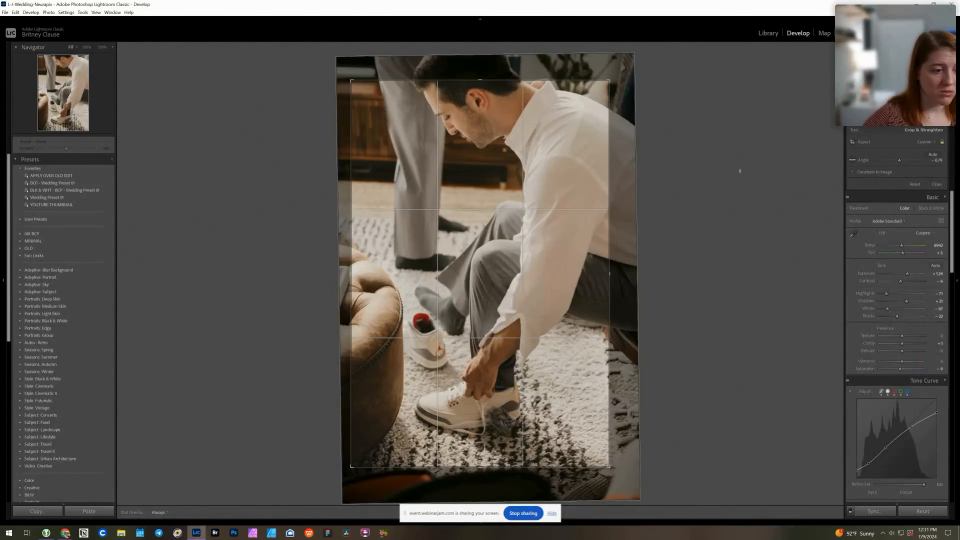
key(Return)
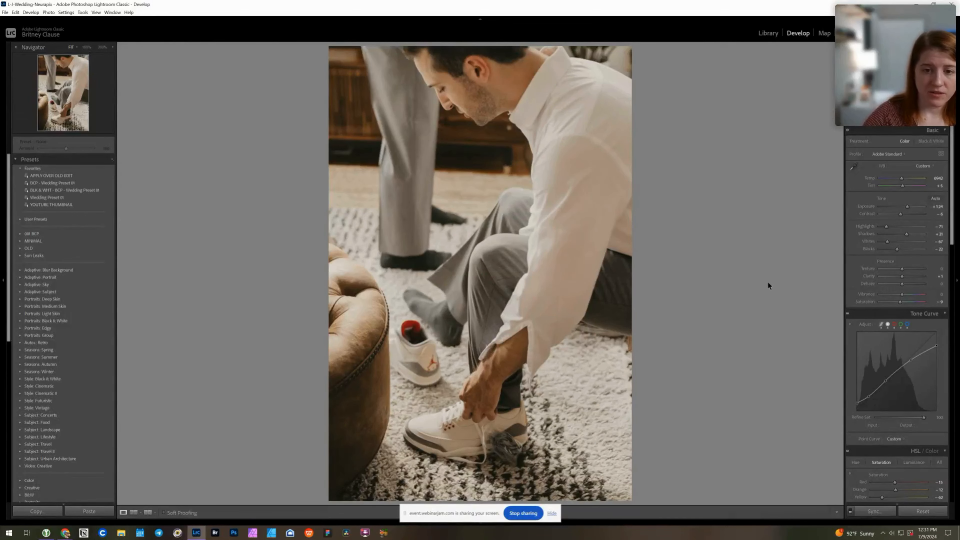
key(Right)
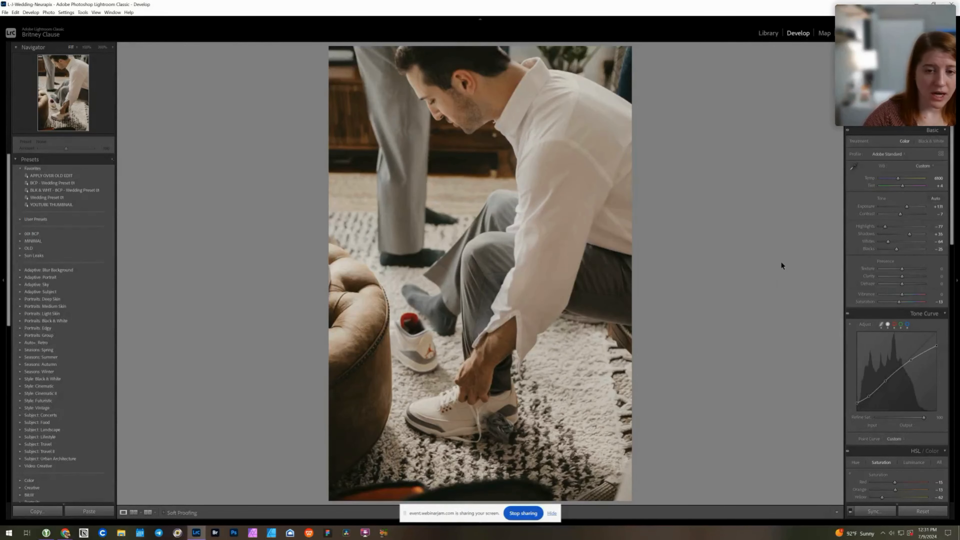
key(Left)
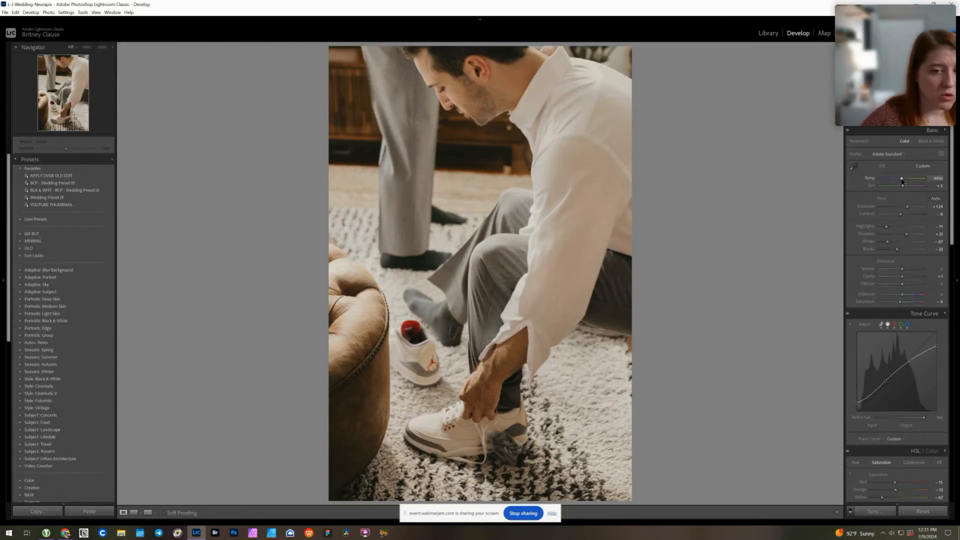
click(768, 33)
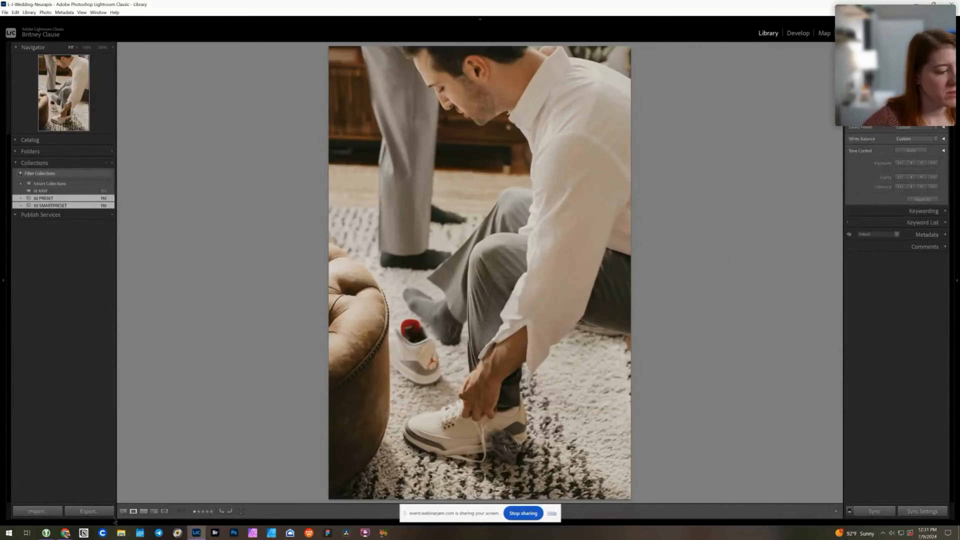
click(123, 512)
Compare the two versions of the bride putting on her earring in the mirror (photos 27 and 28) side by side, ending in the grid
scroll(489, 326, down, 3)
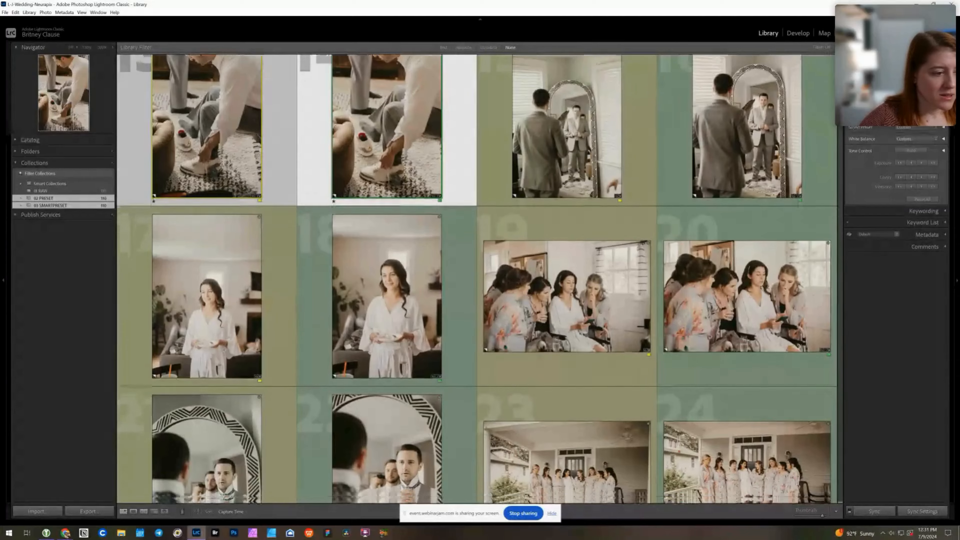
scroll(478, 278, down, 6)
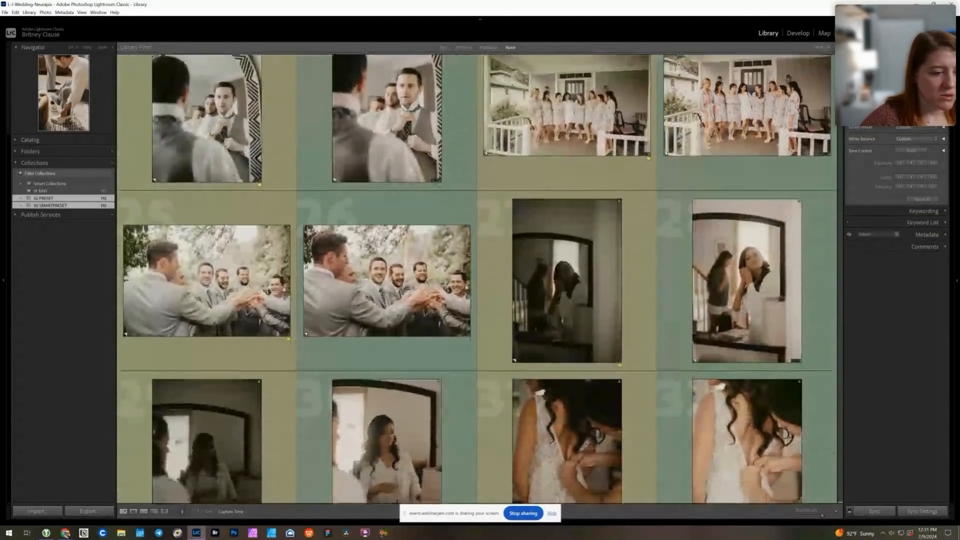
scroll(478, 278, down, 2)
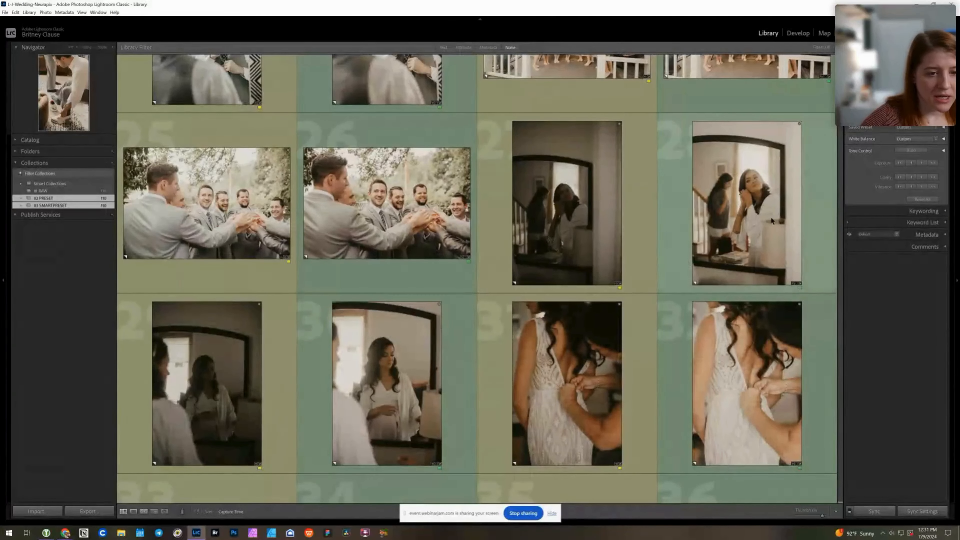
click(590, 219)
ctrl+click(758, 215)
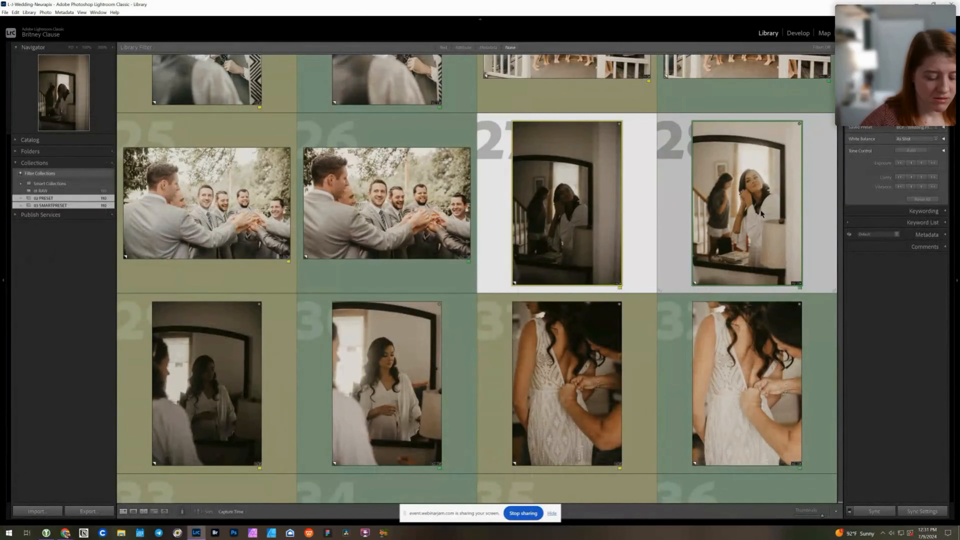
key(c)
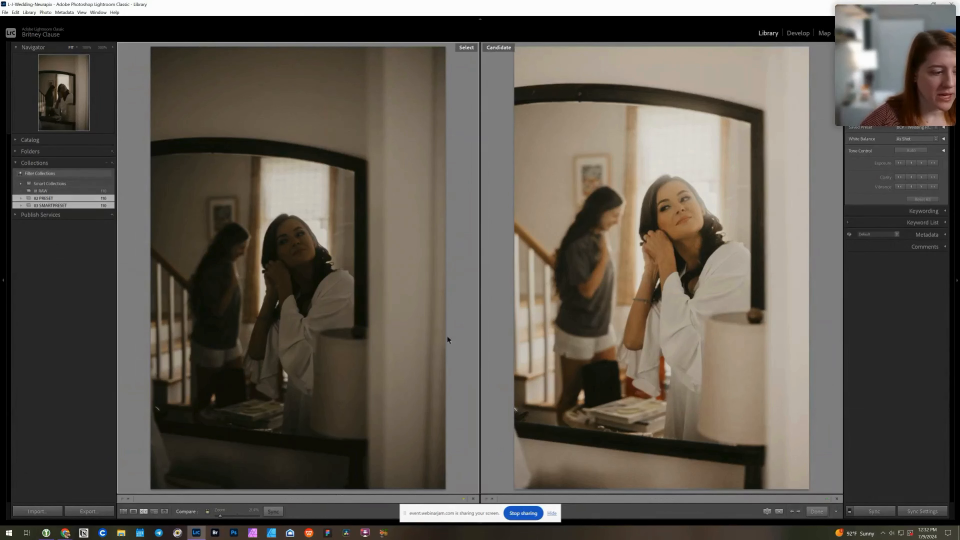
click(126, 512)
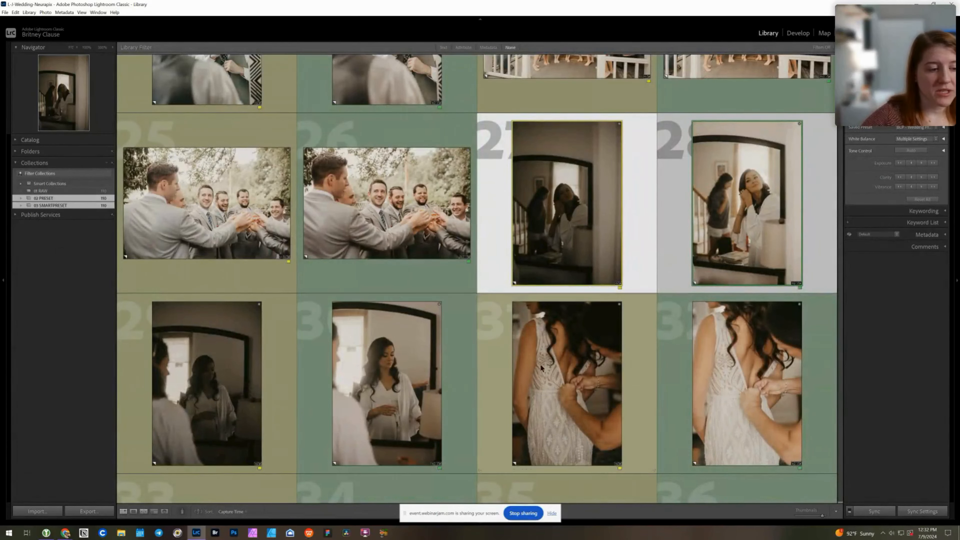
Compare the preset and SmartPreset pairs of the bride's dressing photos further along the grid
scroll(566, 366, down, 3)
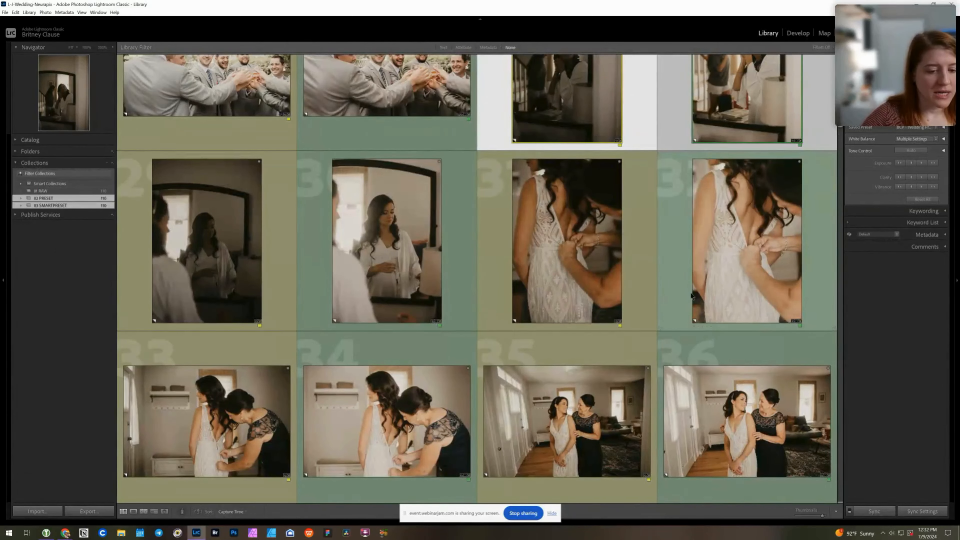
scroll(565, 366, down, 3)
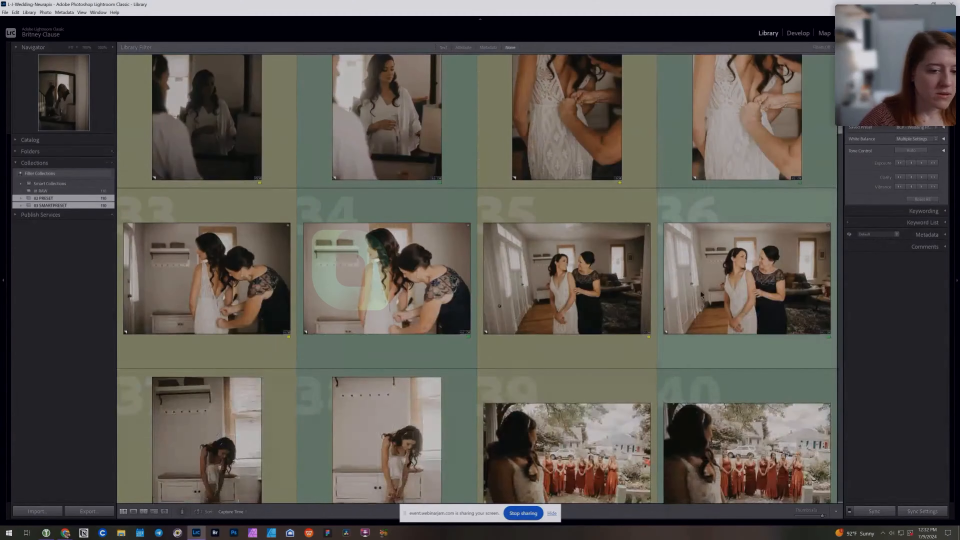